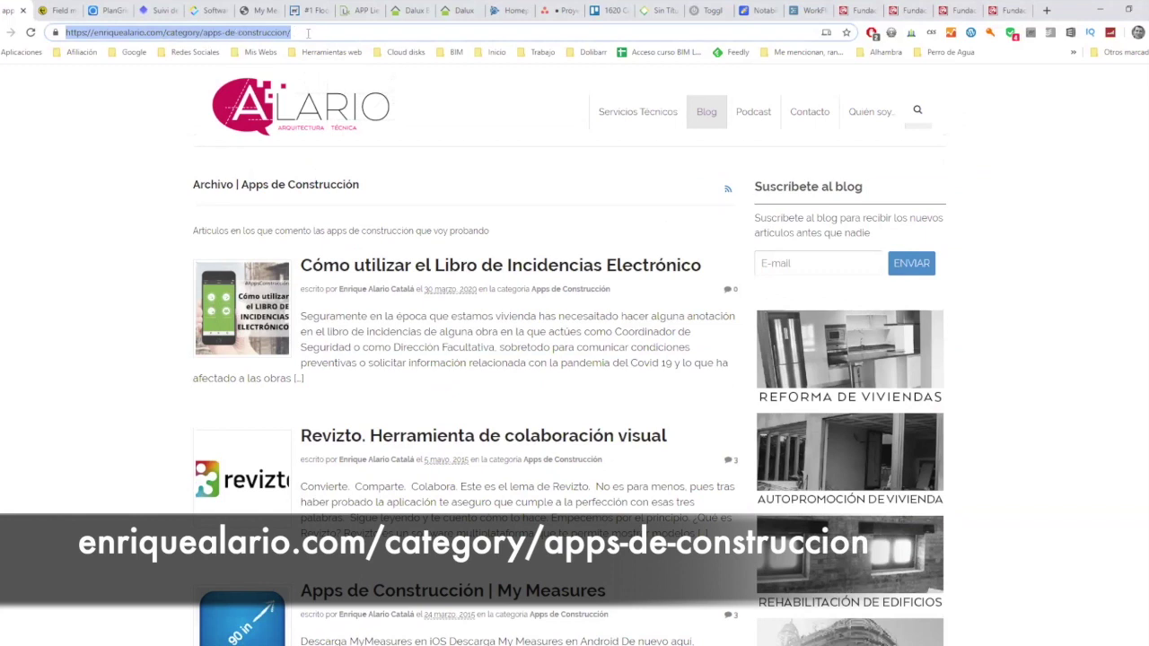
- Look through the list of articles in the blog's Apps de Construcción category
click(473, 379)
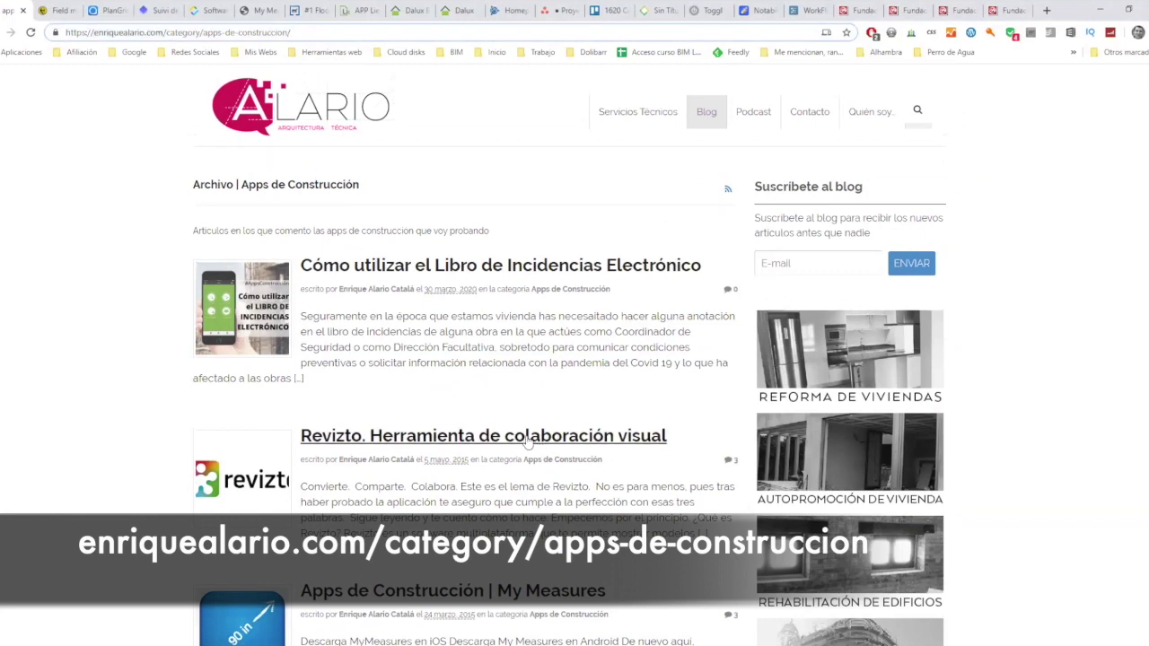
scroll(476, 440, down, 5)
scroll(525, 447, down, 7)
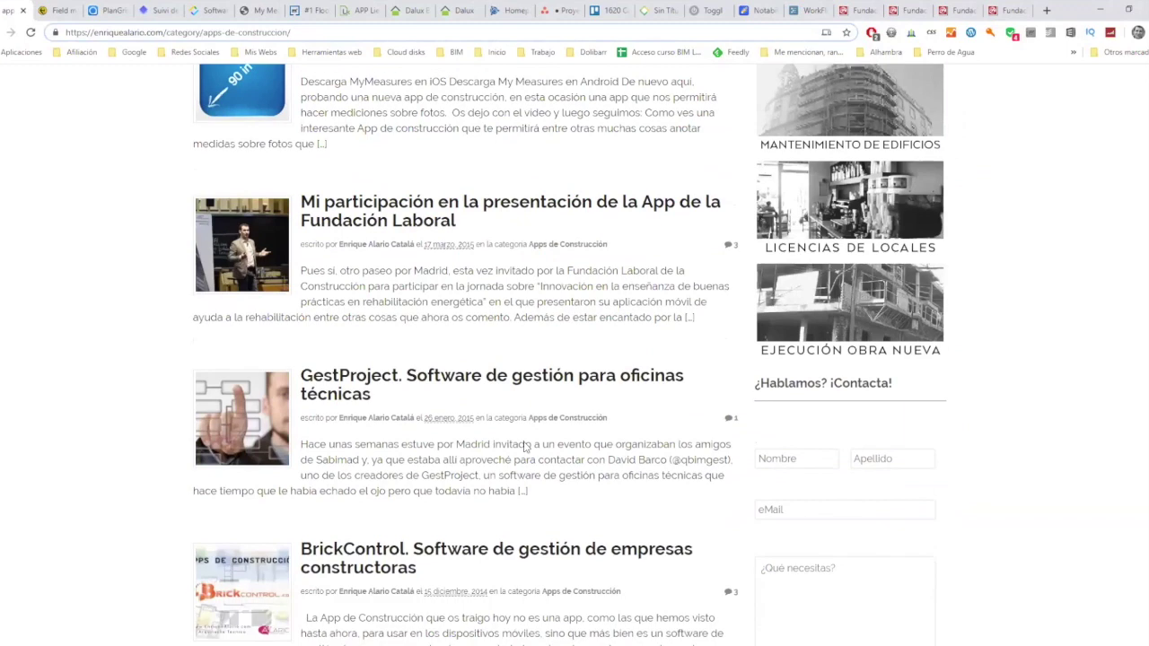
scroll(525, 447, down, 4)
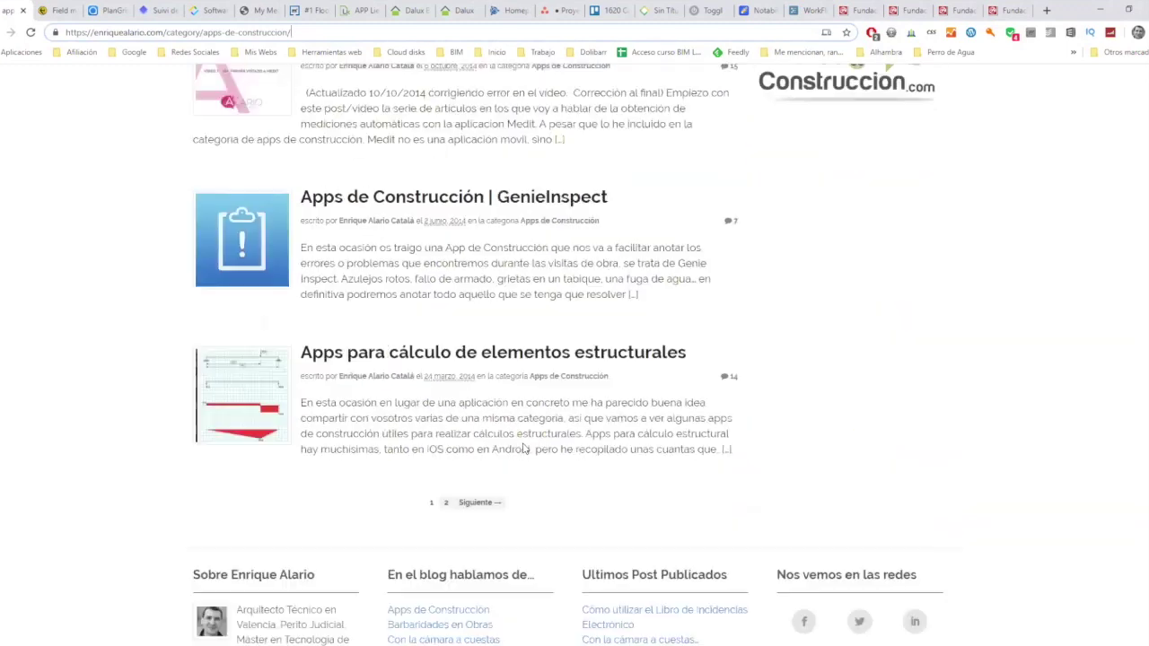
scroll(526, 447, up, 10)
scroll(525, 447, up, 6)
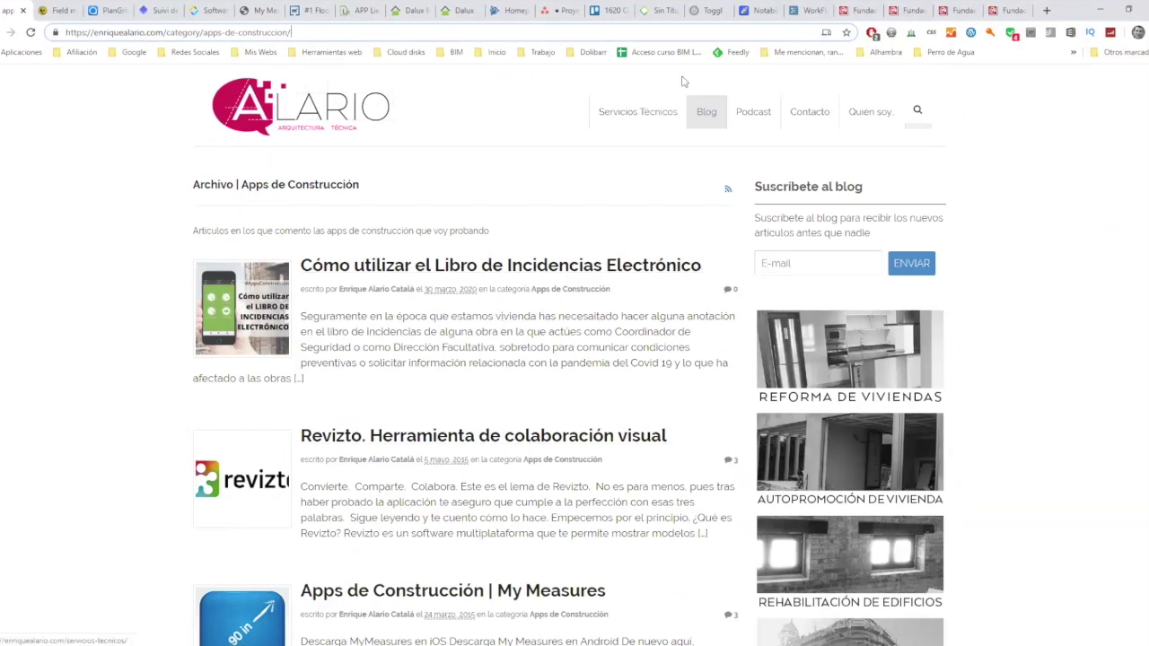
click(491, 33)
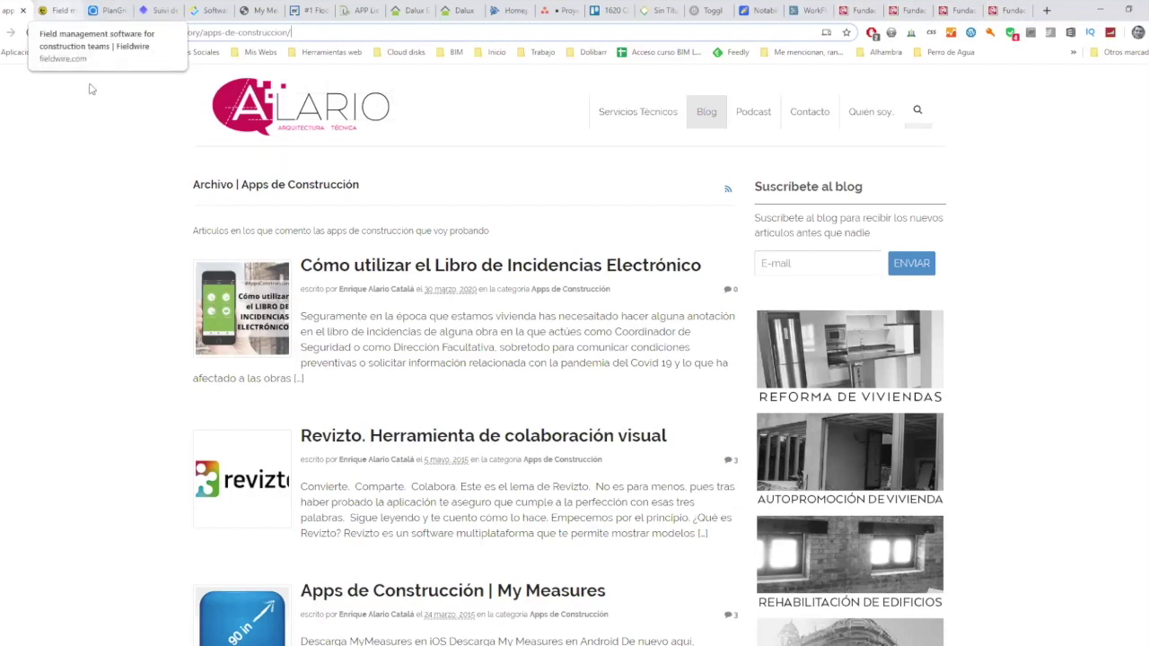
- Switch to the Fieldwire website, log in and open the project 1815 Xaloc_Rocafort
key(ctrl+Tab)
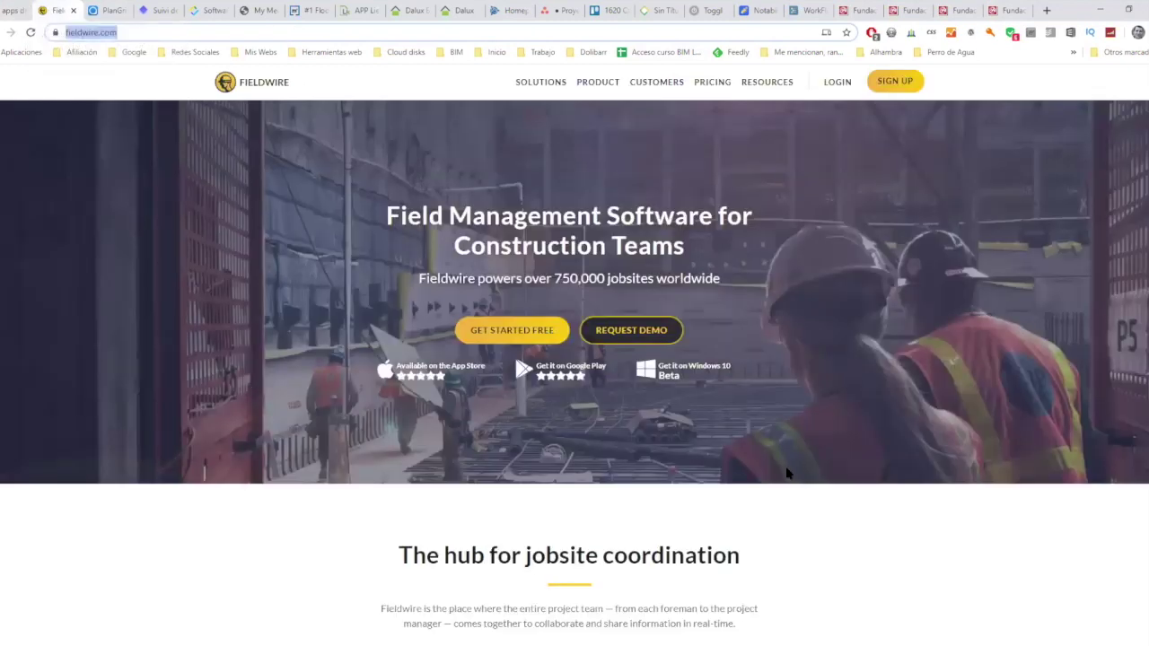
click(838, 82)
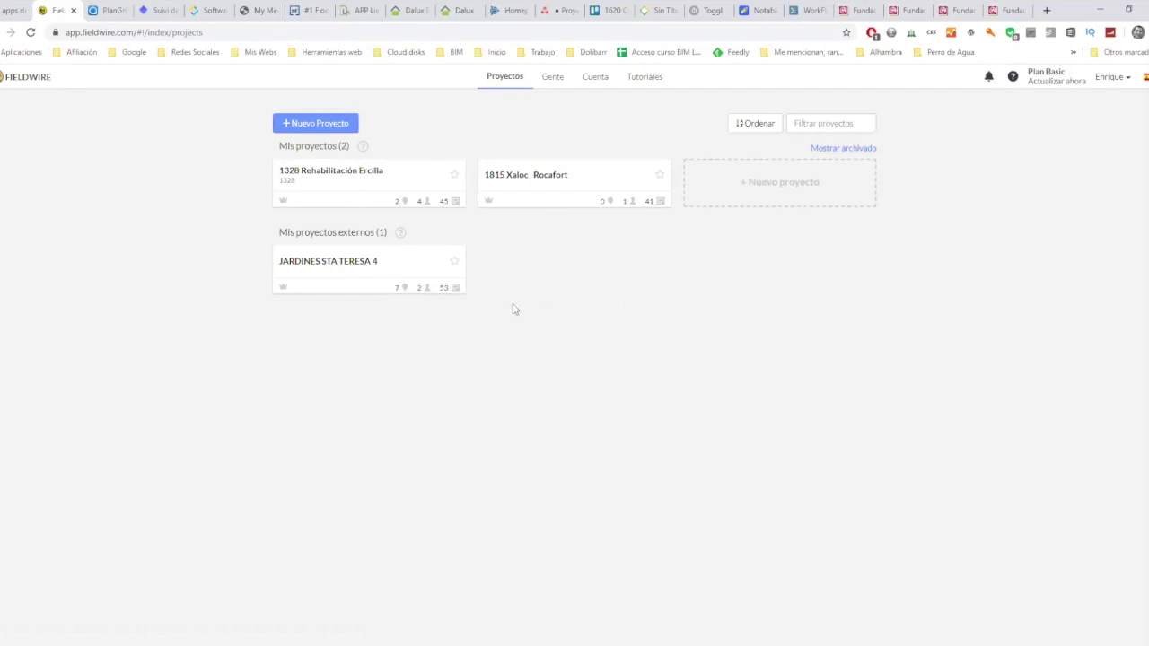
click(546, 185)
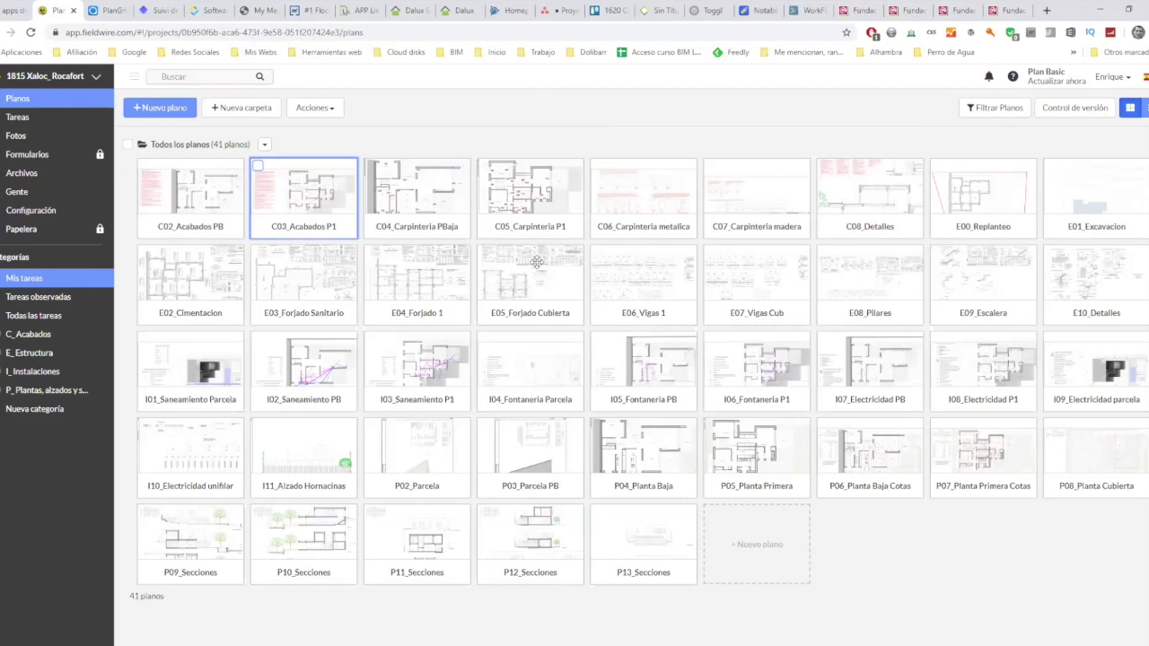
- Create a new plan folder named Estructura in the project and check it below the plan list
click(264, 145)
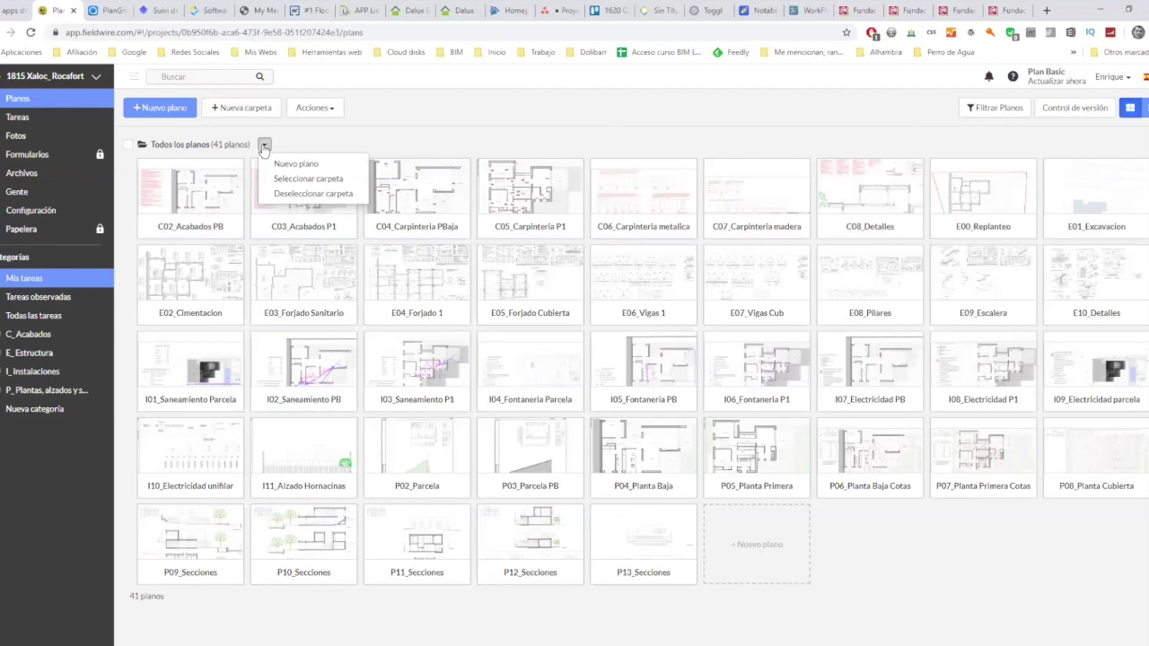
click(243, 108)
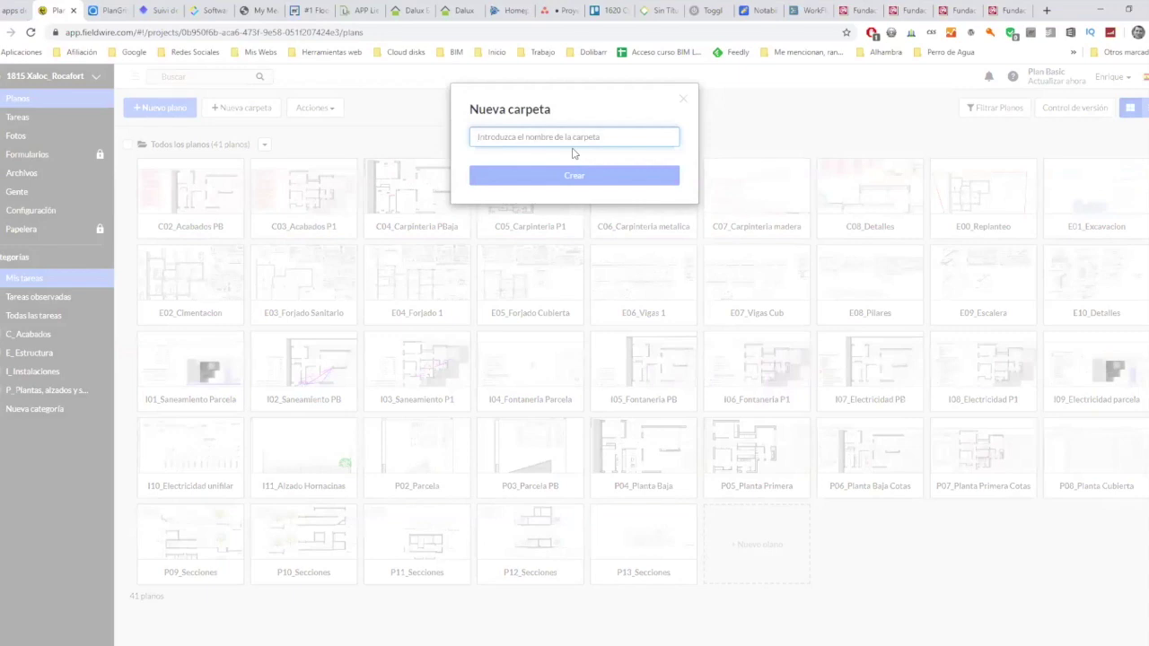
text(Estructura)
key(Return)
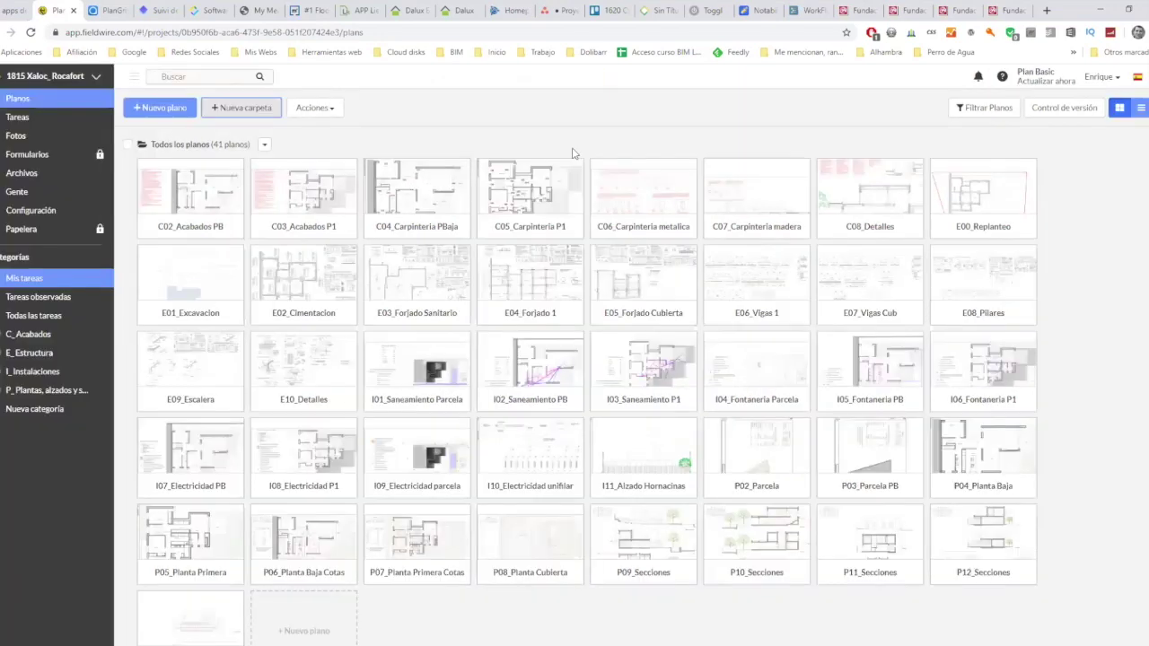
scroll(355, 403, down, 1)
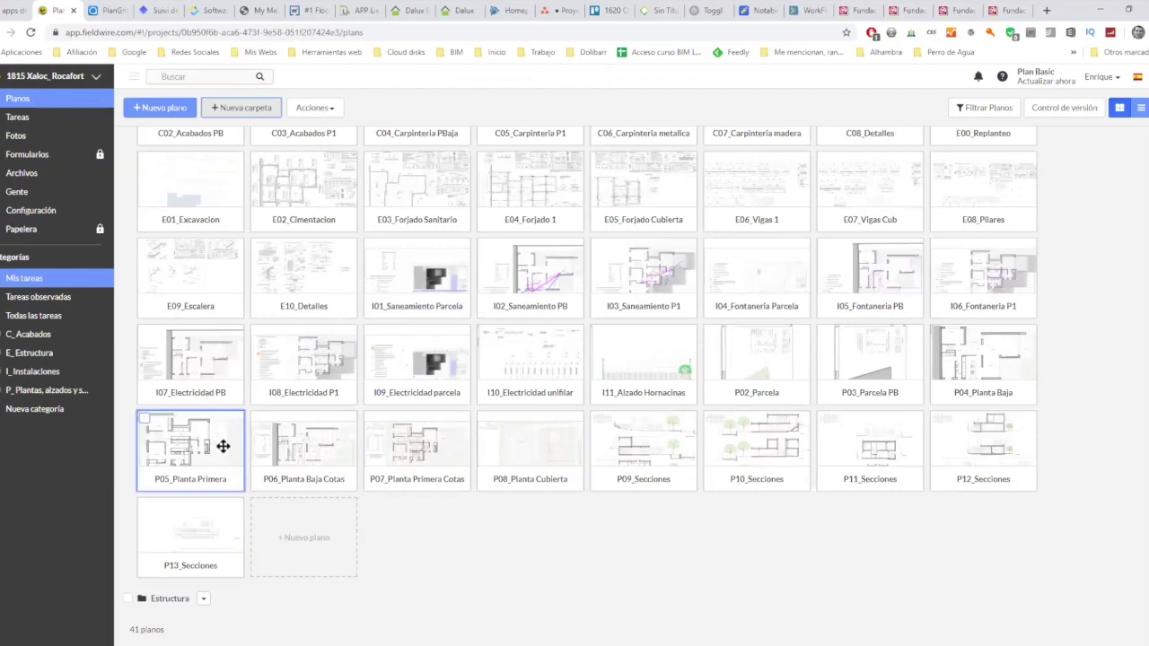
drag(215, 489, 265, 490)
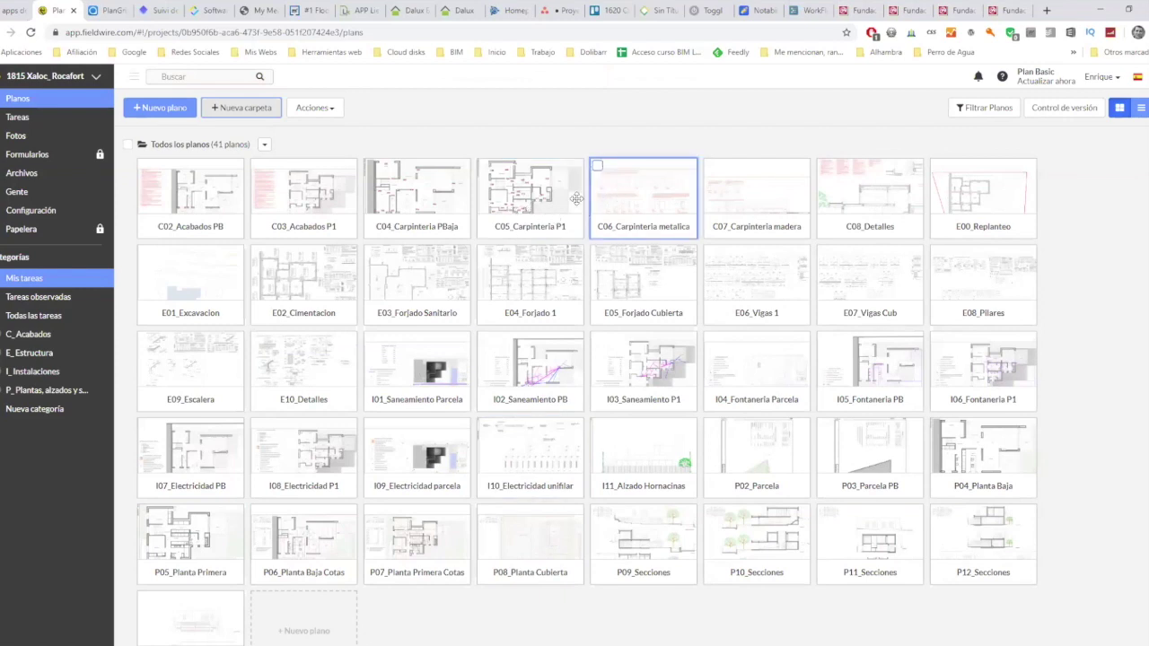
- Open the C05_Carpinteria P1 plan and examine its version control entry, including the editable description and notes
click(537, 199)
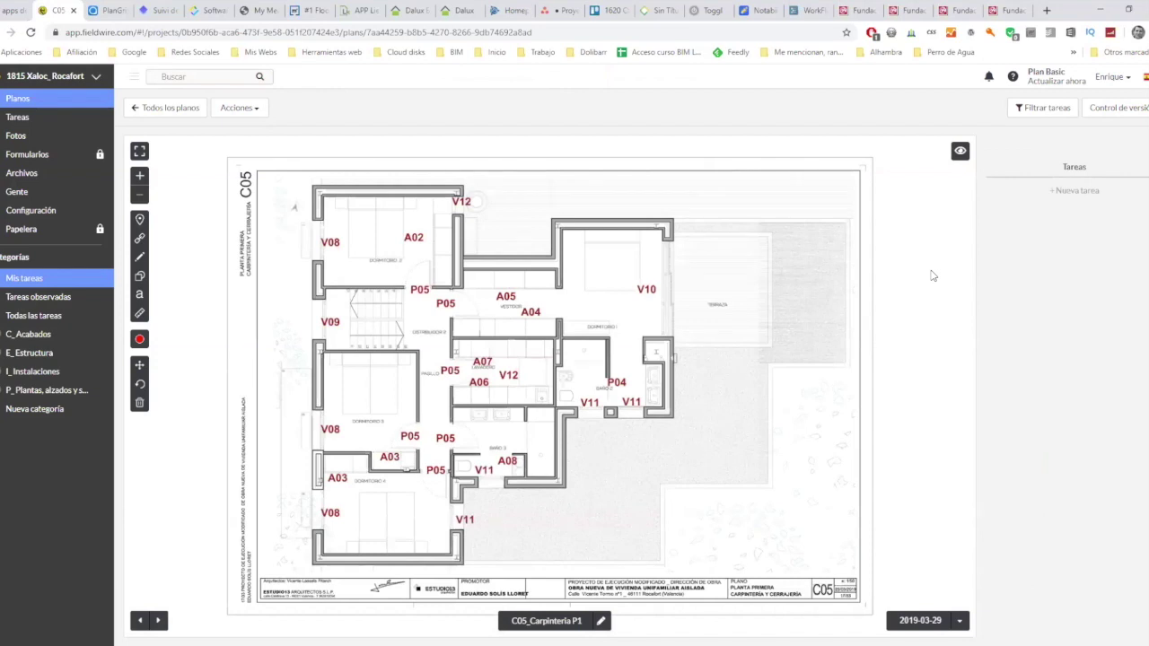
click(1122, 107)
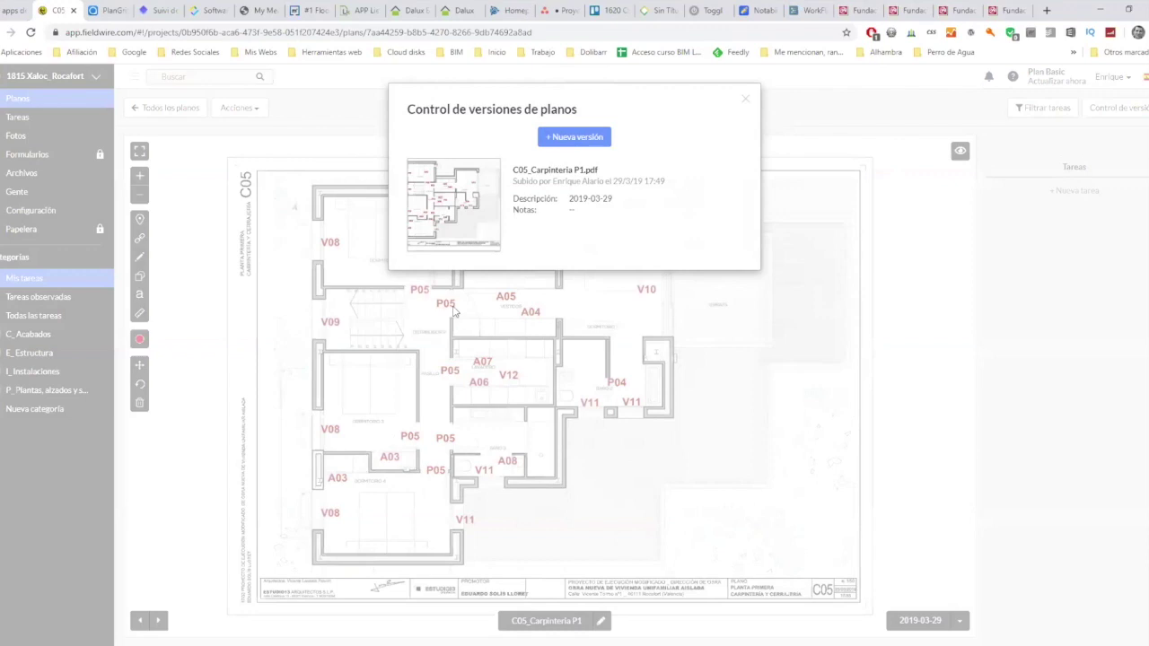
mouse_move(660, 209)
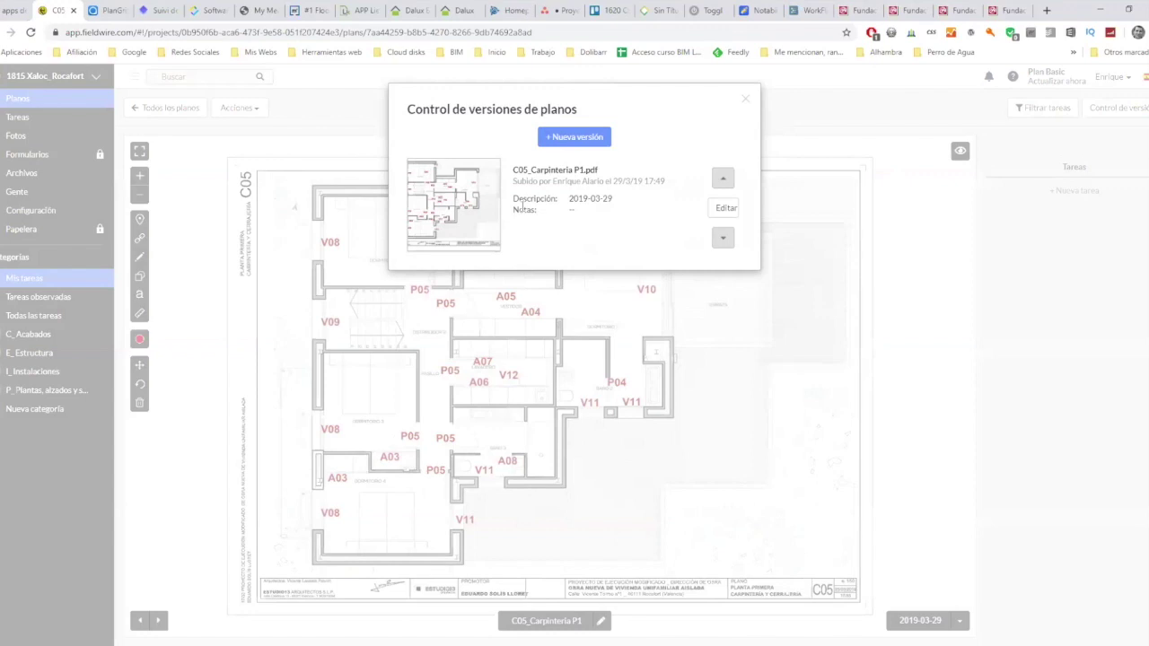
click(726, 207)
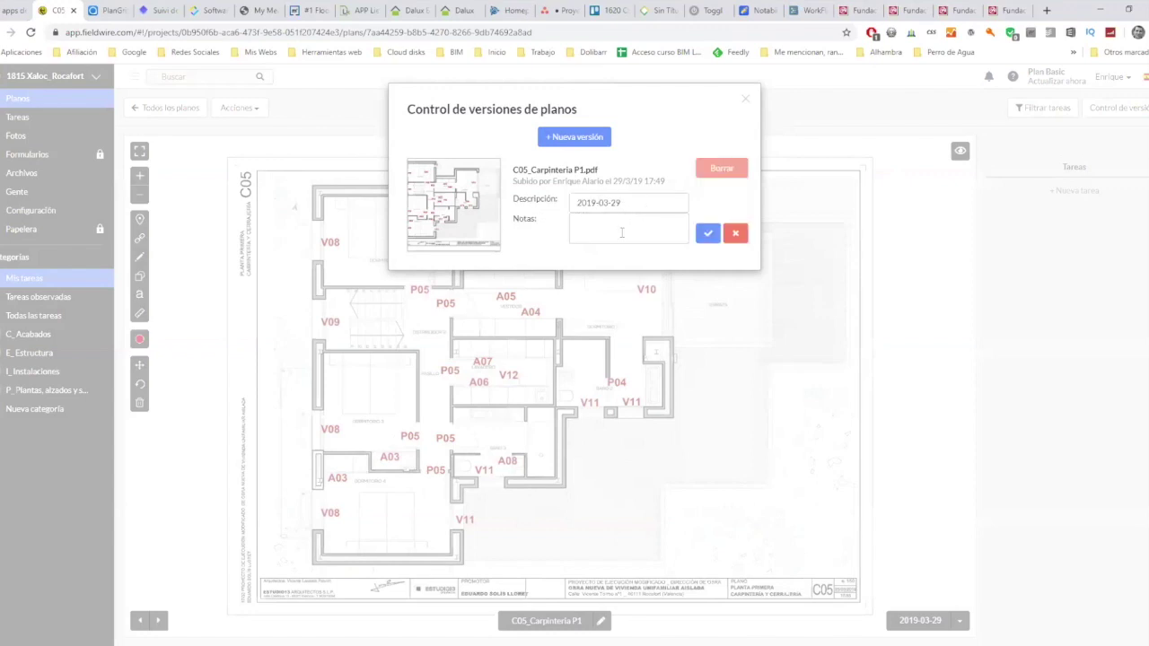
click(625, 227)
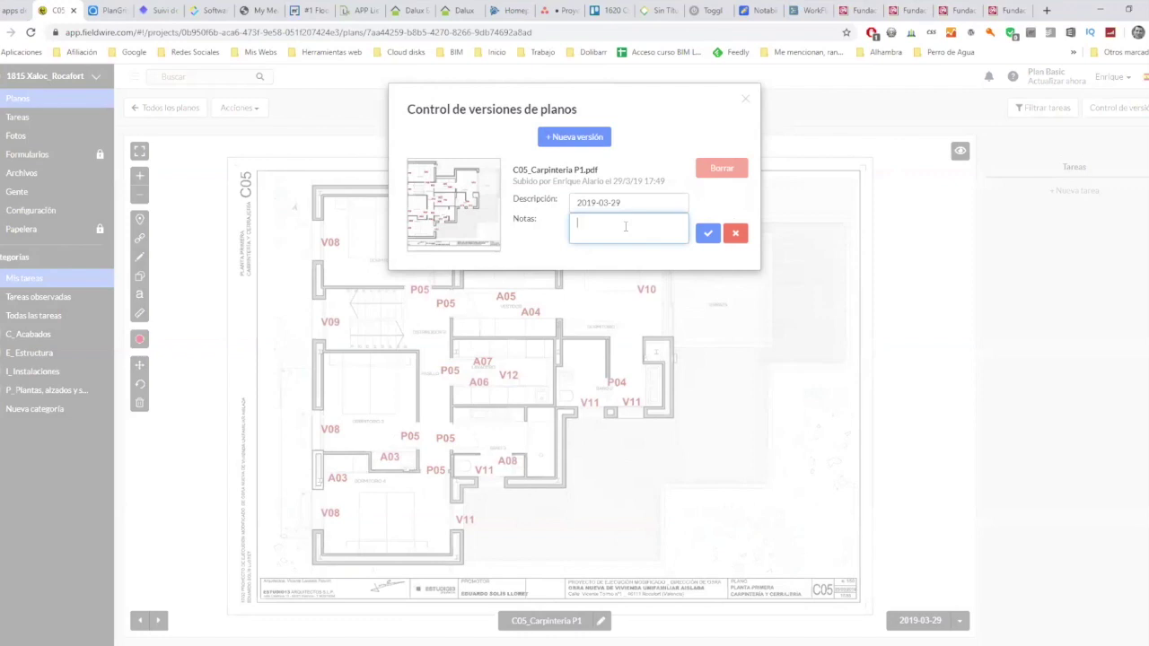
click(709, 235)
click(745, 100)
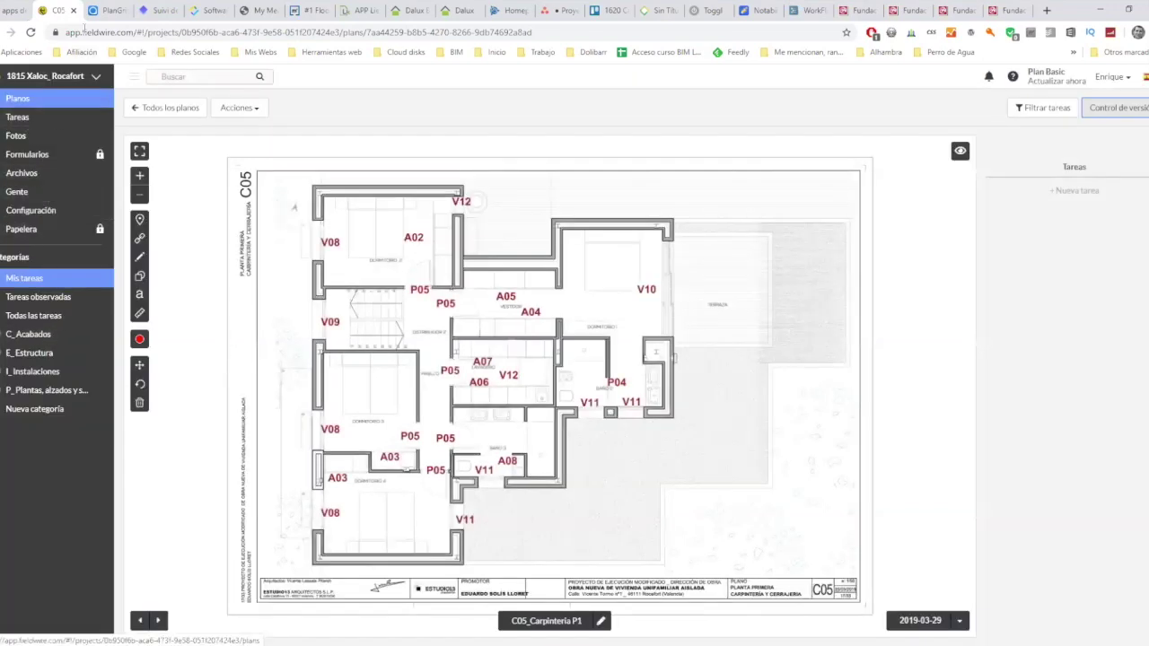
- Reopen the C05_Carpinteria P1 plan and place a new task pin on the V08 window of the uppermost bedroom
click(33, 124)
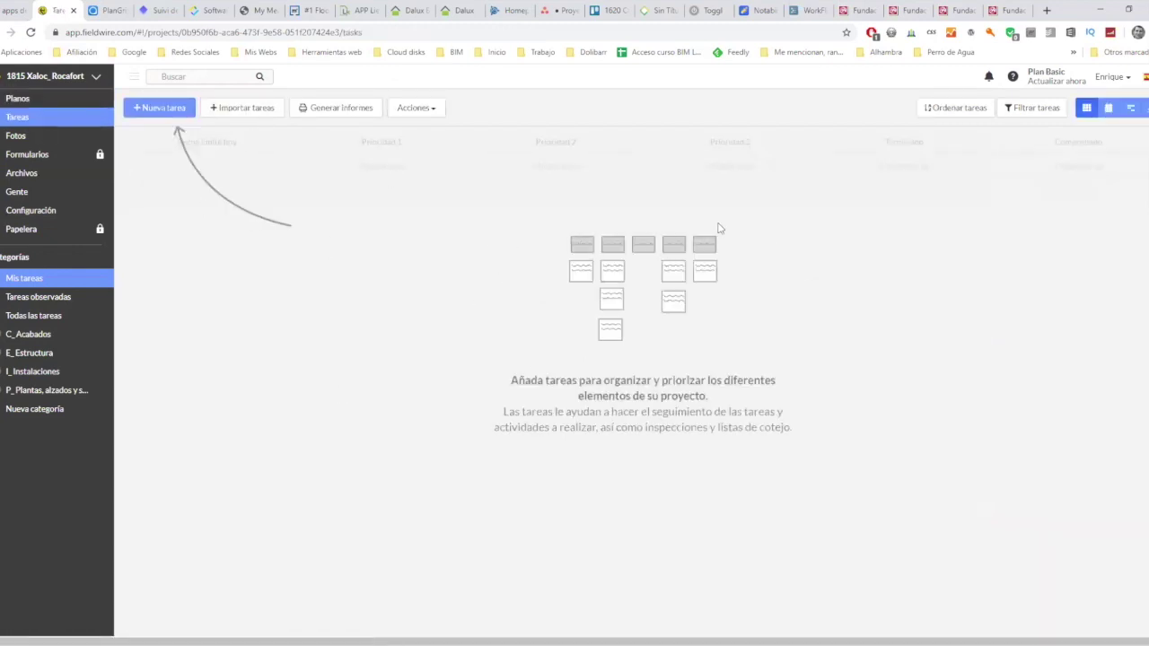
click(38, 98)
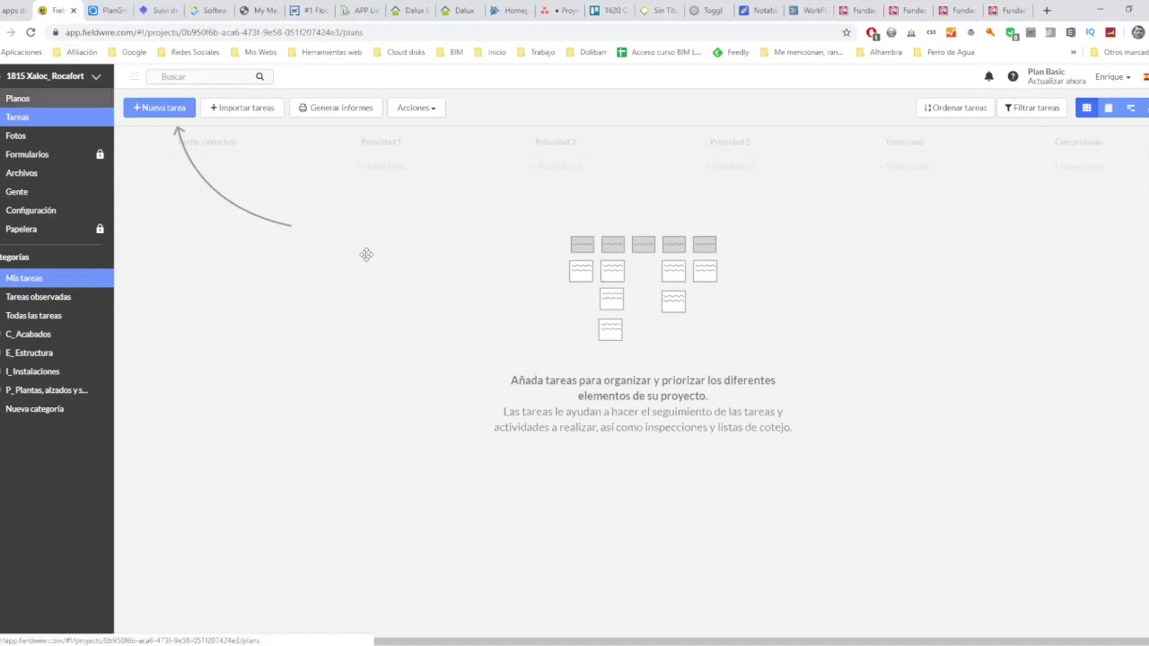
click(500, 191)
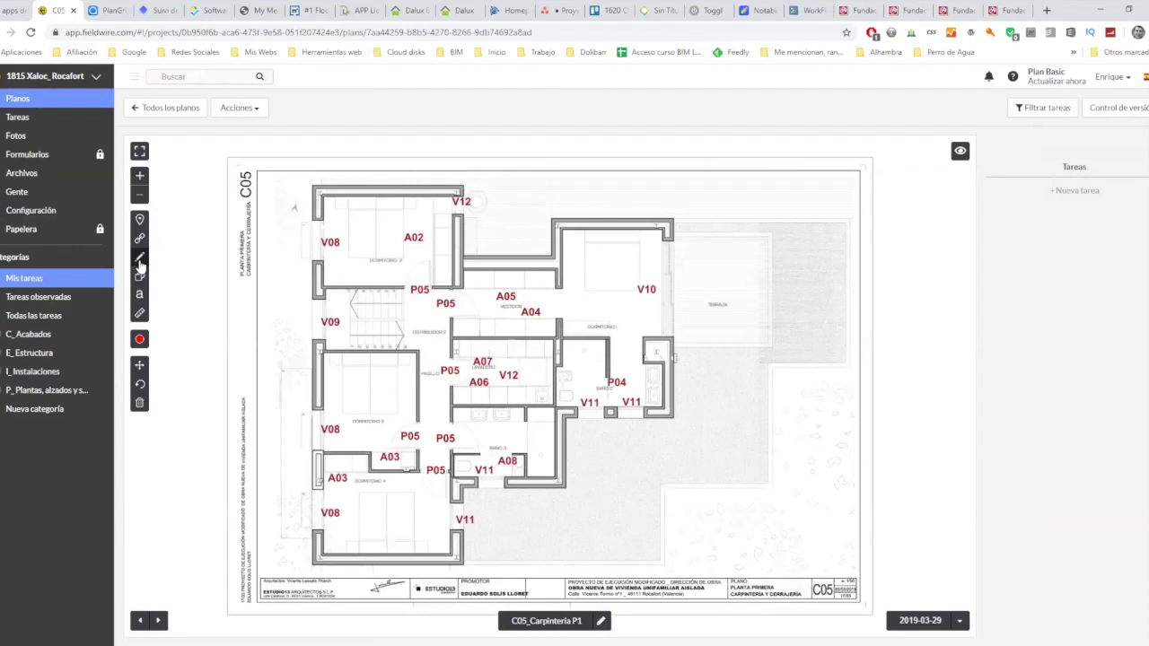
click(140, 220)
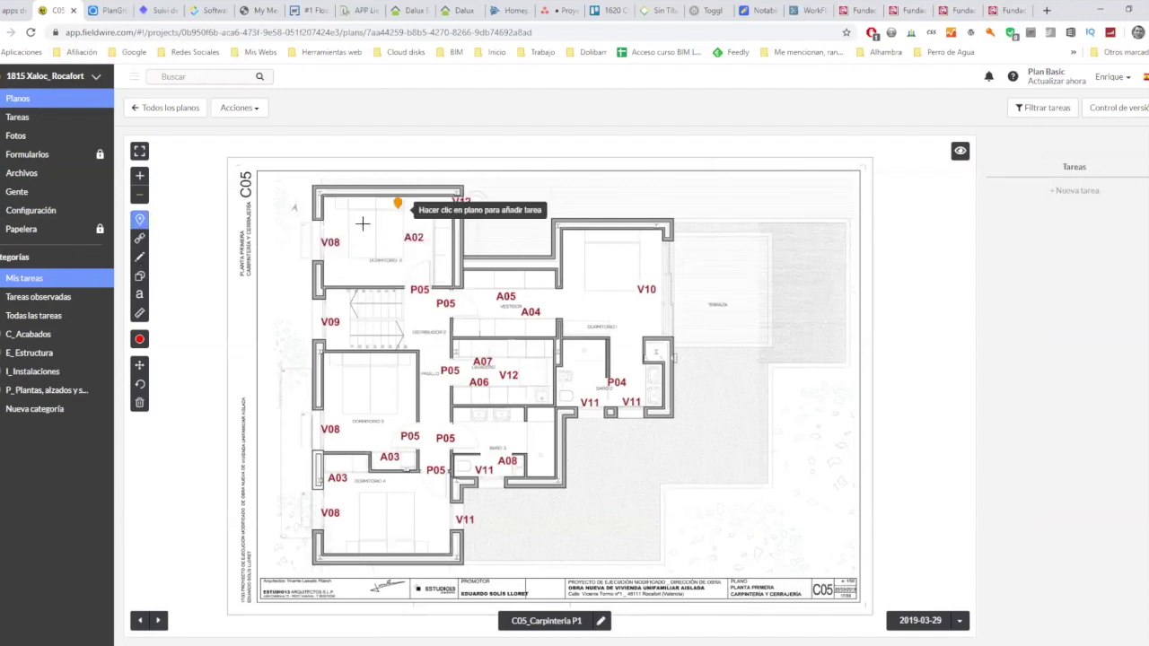
click(326, 243)
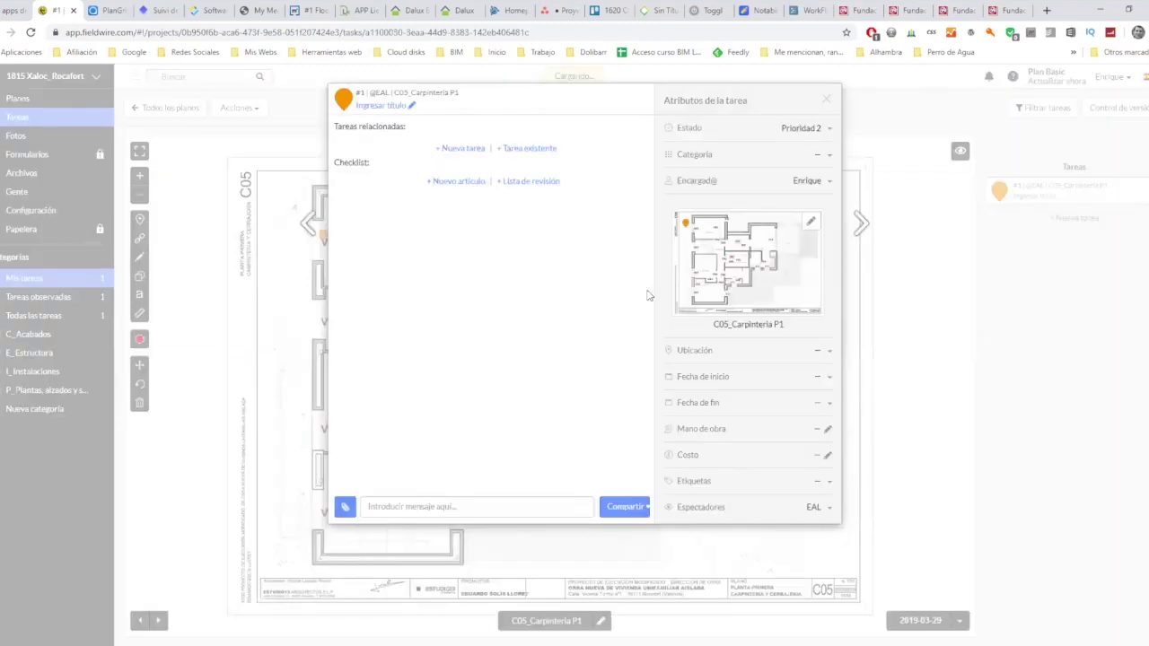
- Title the new task "lkjrhkthkurjg" and close its details
mouse_move(669, 253)
click(413, 105)
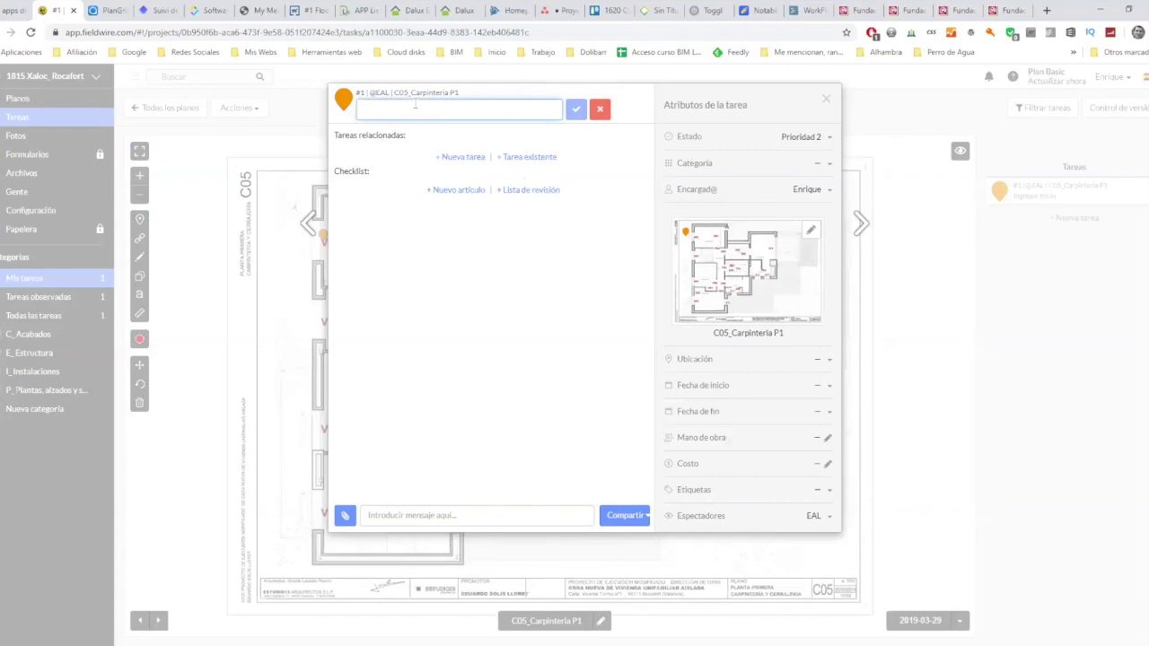
text(lkjrhkthkurja)
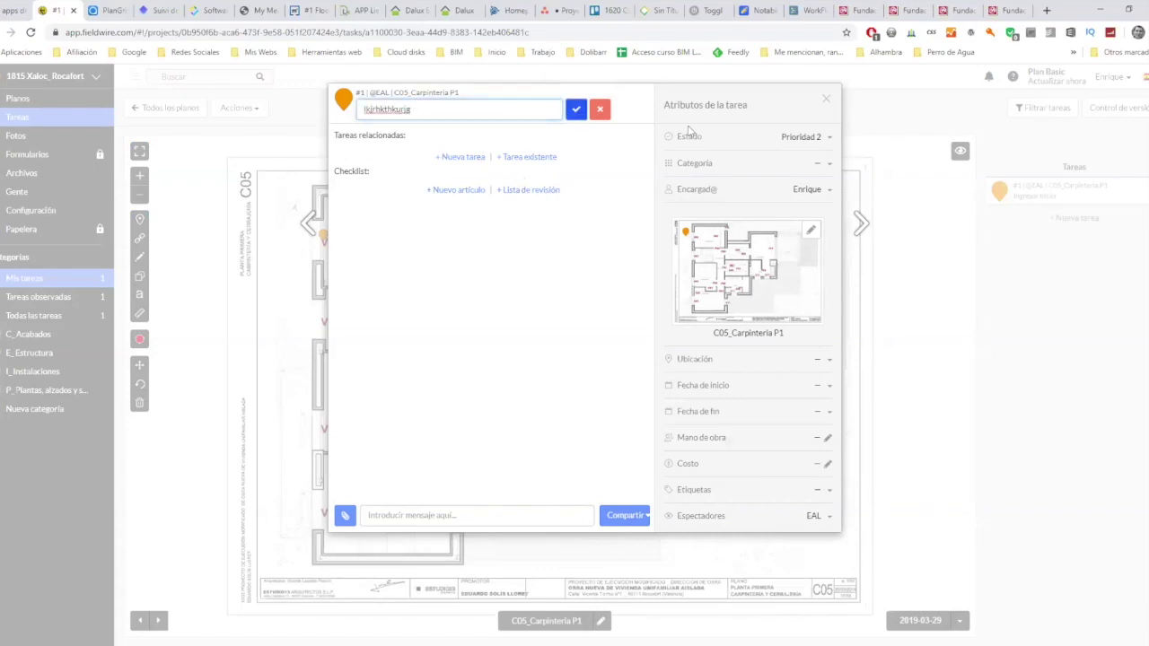
click(576, 109)
click(827, 101)
- Open the new task from the project's task board and view its attributes and assignee field
click(31, 119)
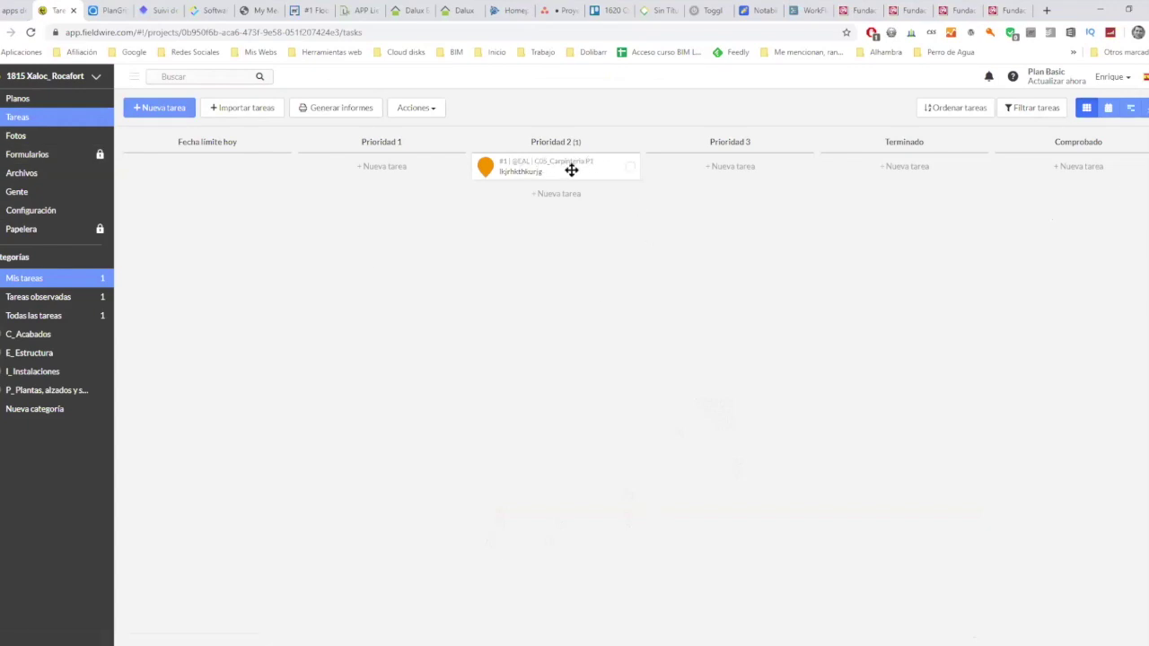
drag(571, 170, 545, 169)
click(601, 170)
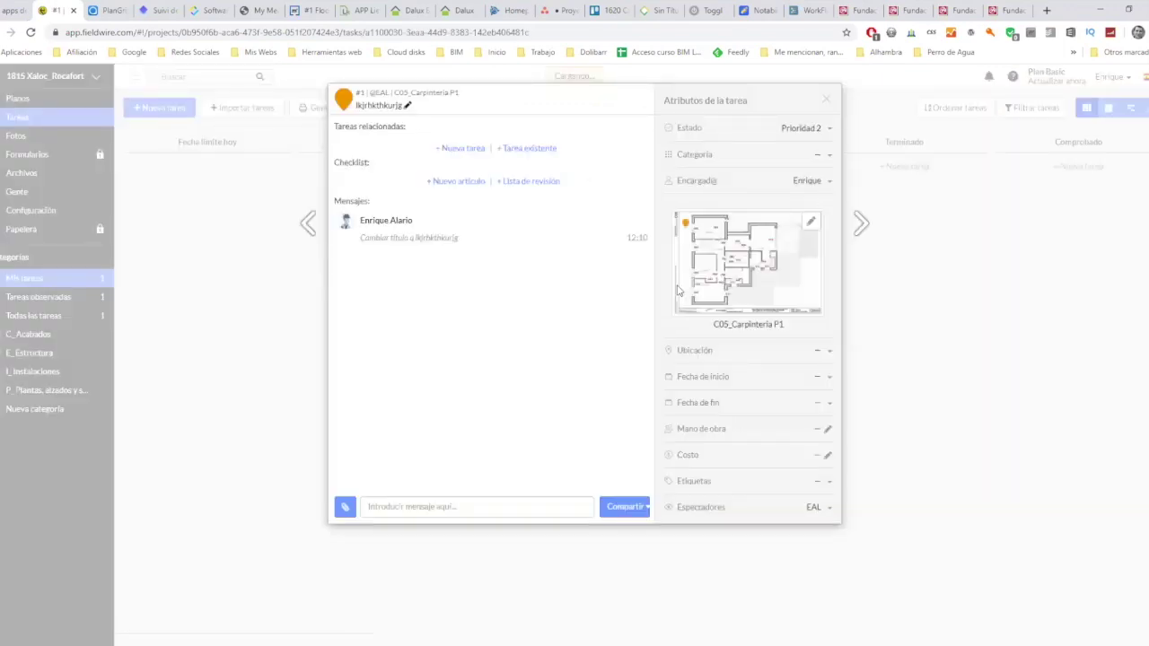
click(828, 181)
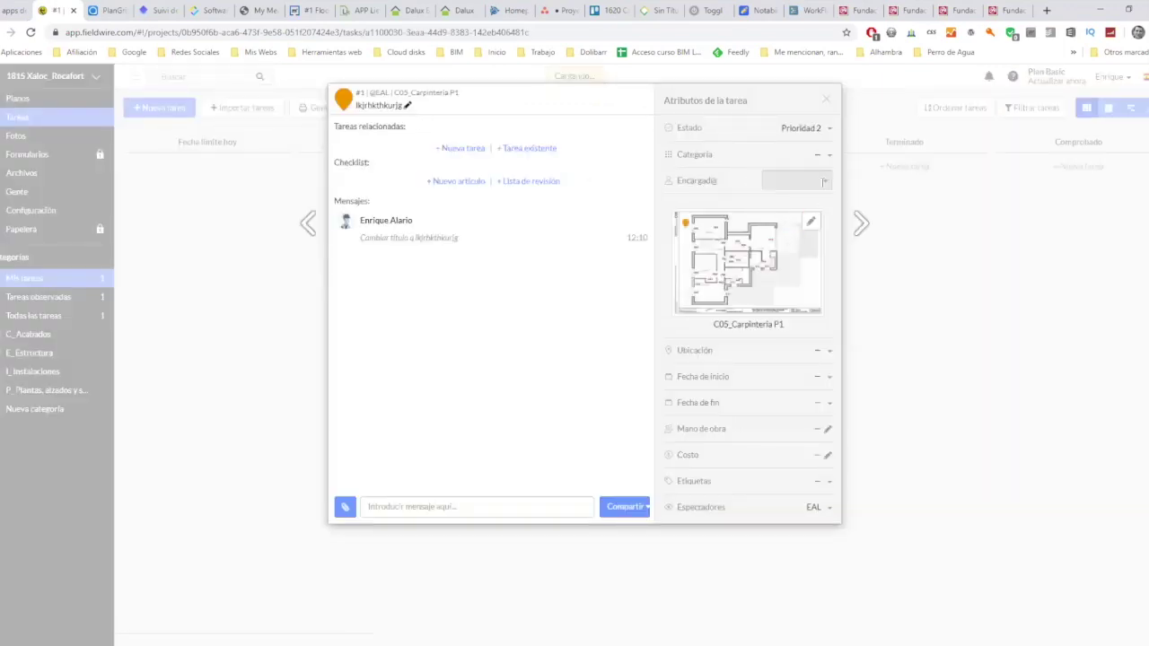
click(745, 184)
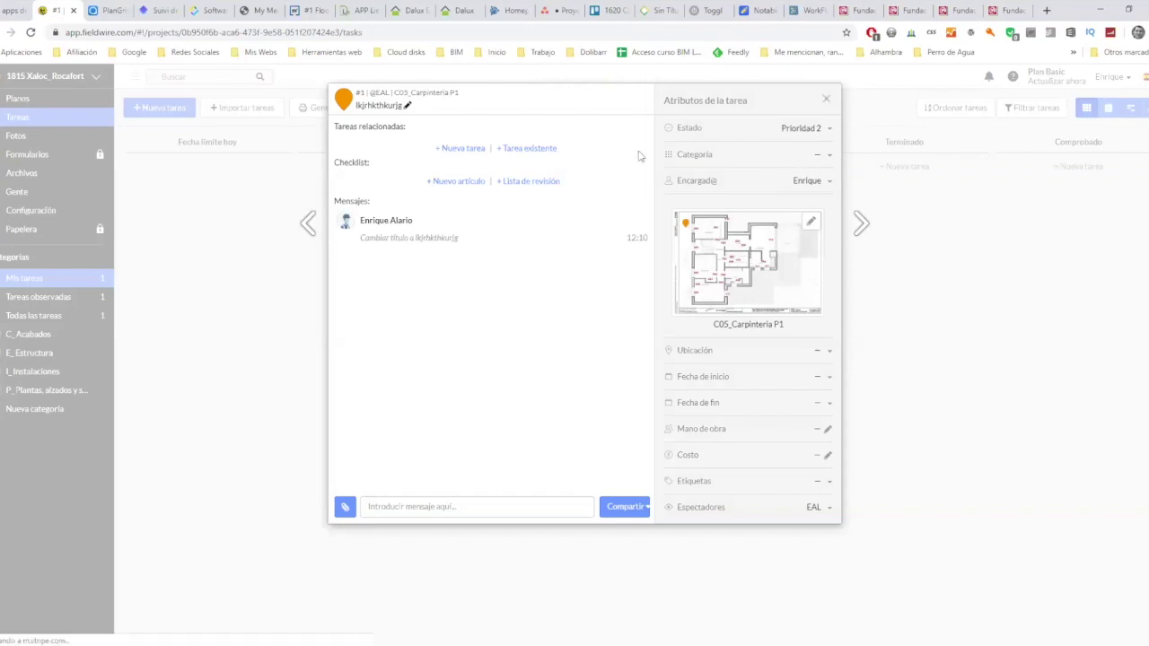
click(118, 228)
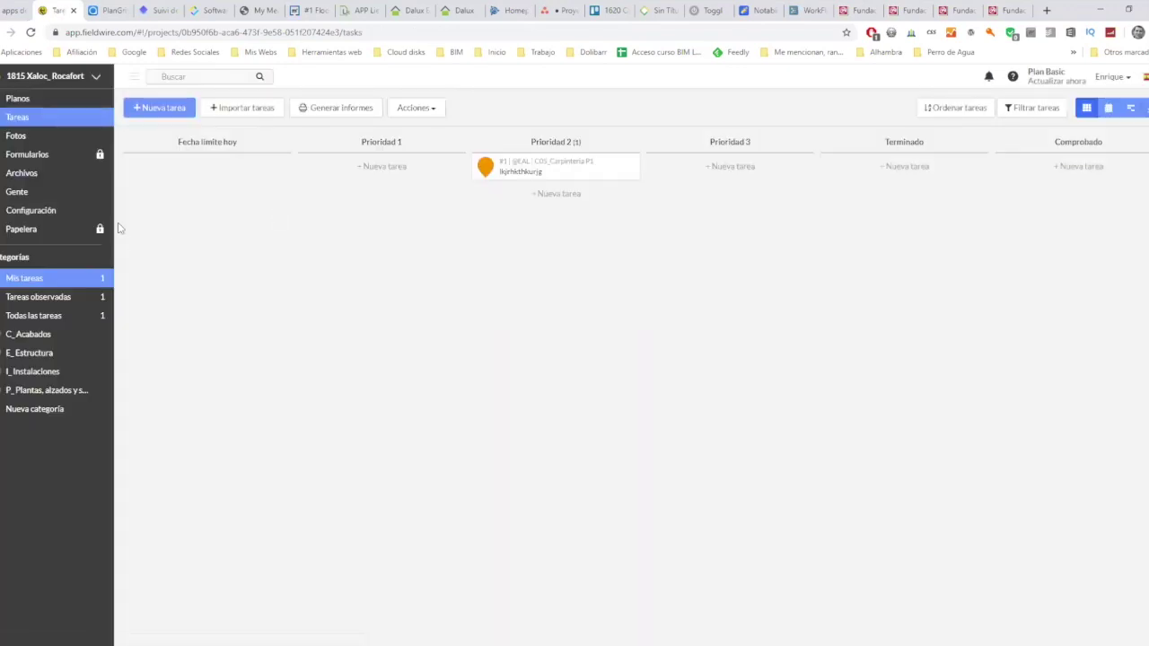
- View the project's files and people sections and return to the plan overview
click(33, 176)
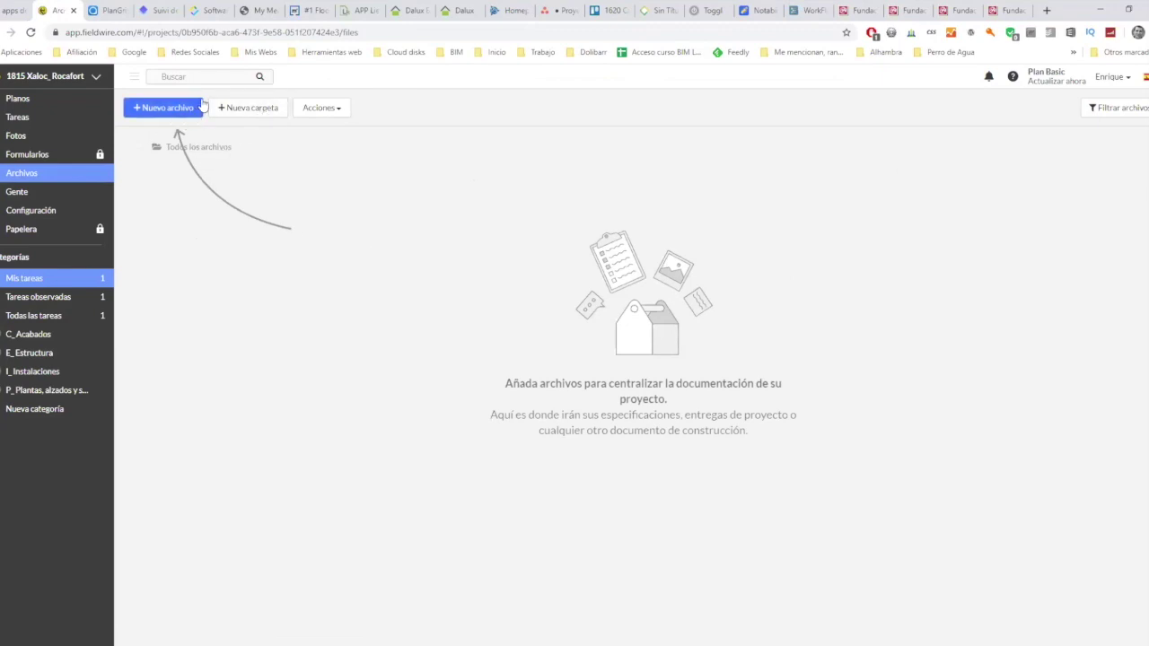
click(53, 195)
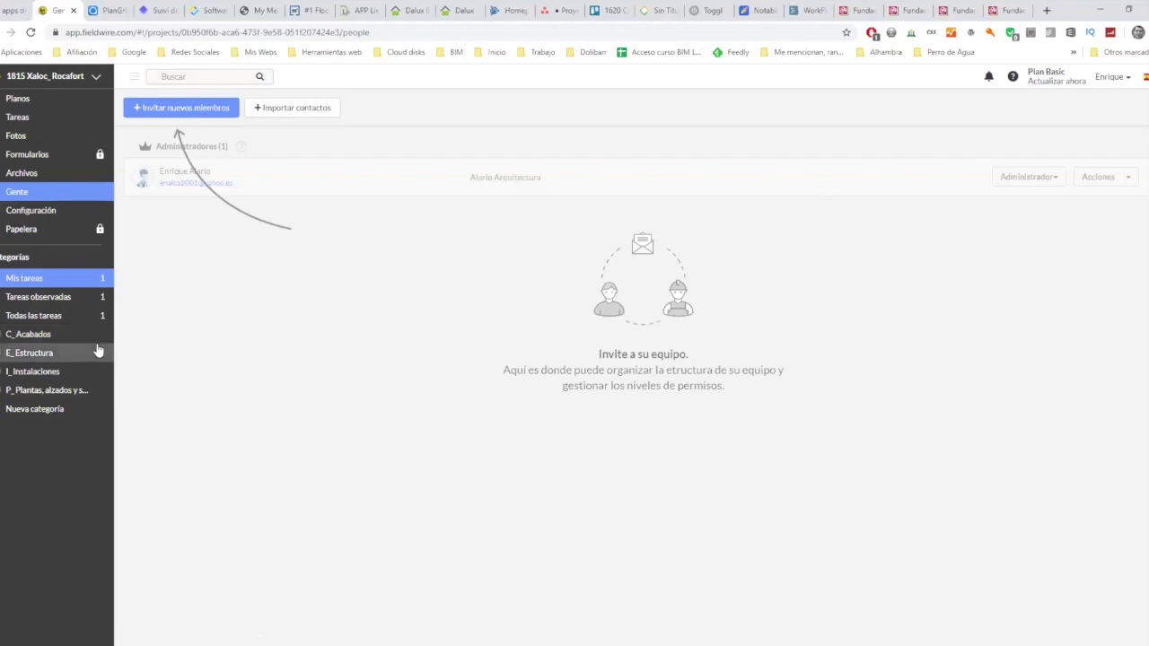
click(37, 104)
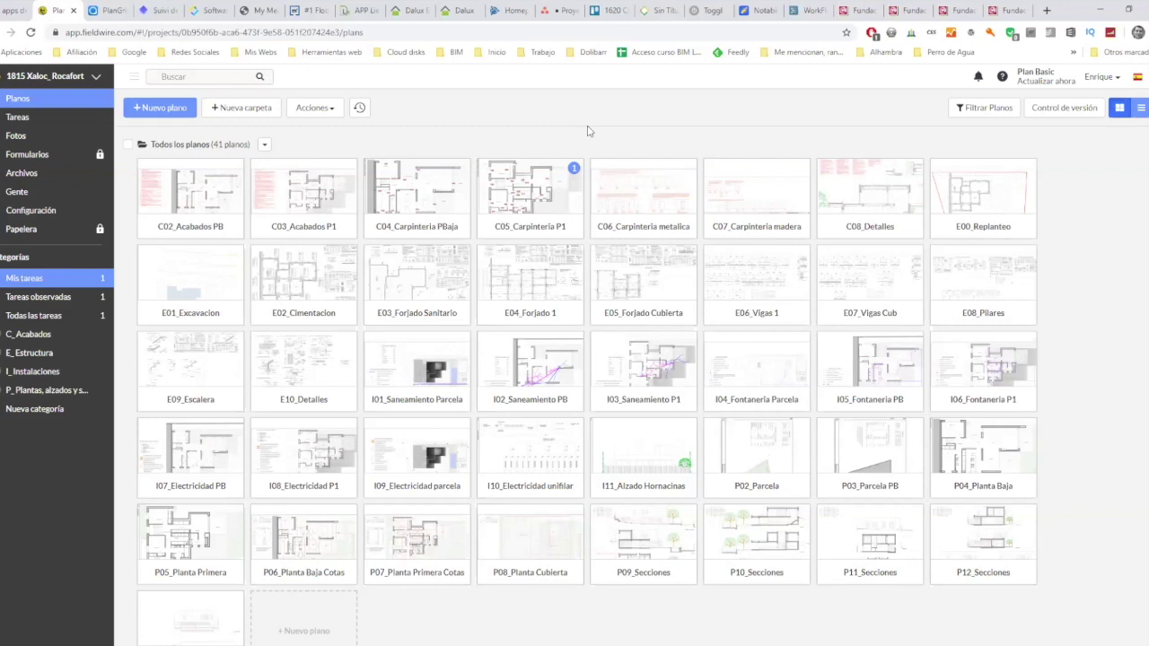
- Switch to the PlanGrid website and look over its home page
key(ctrl+Tab)
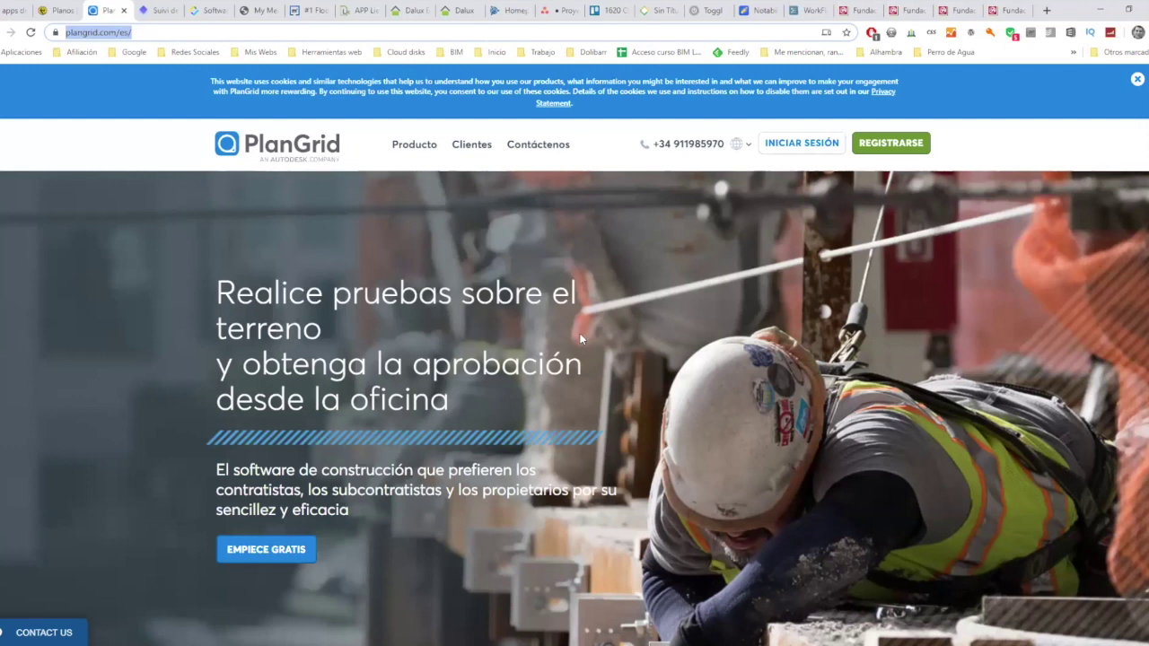
scroll(588, 334, down, 4)
scroll(590, 355, down, 2)
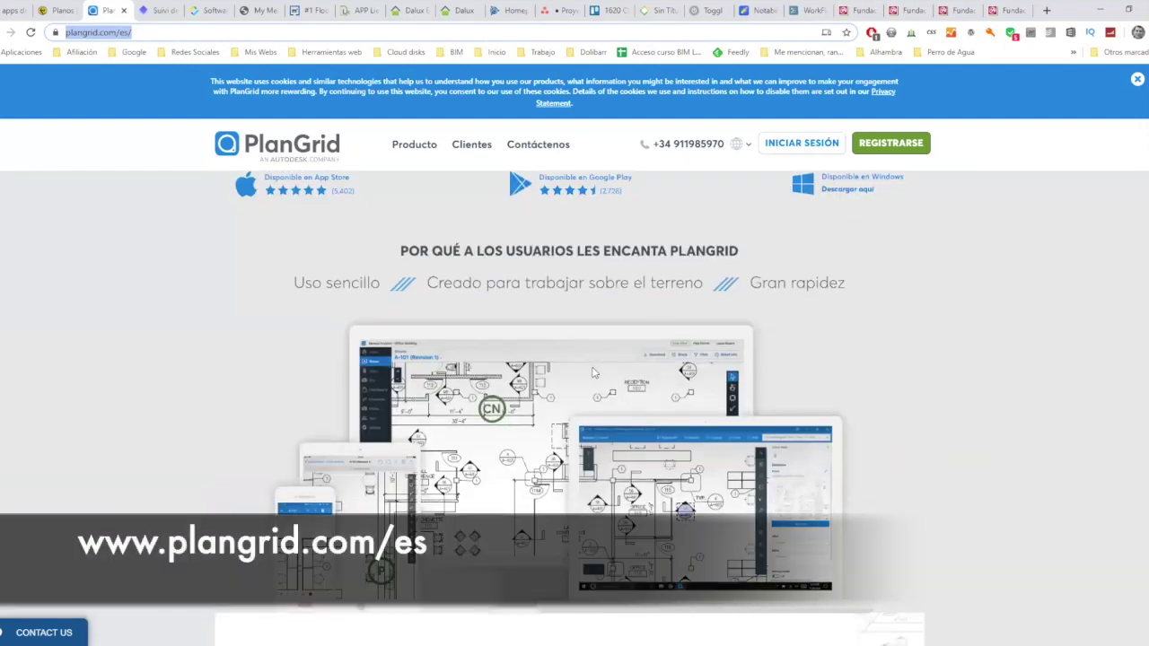
scroll(592, 373, up, 6)
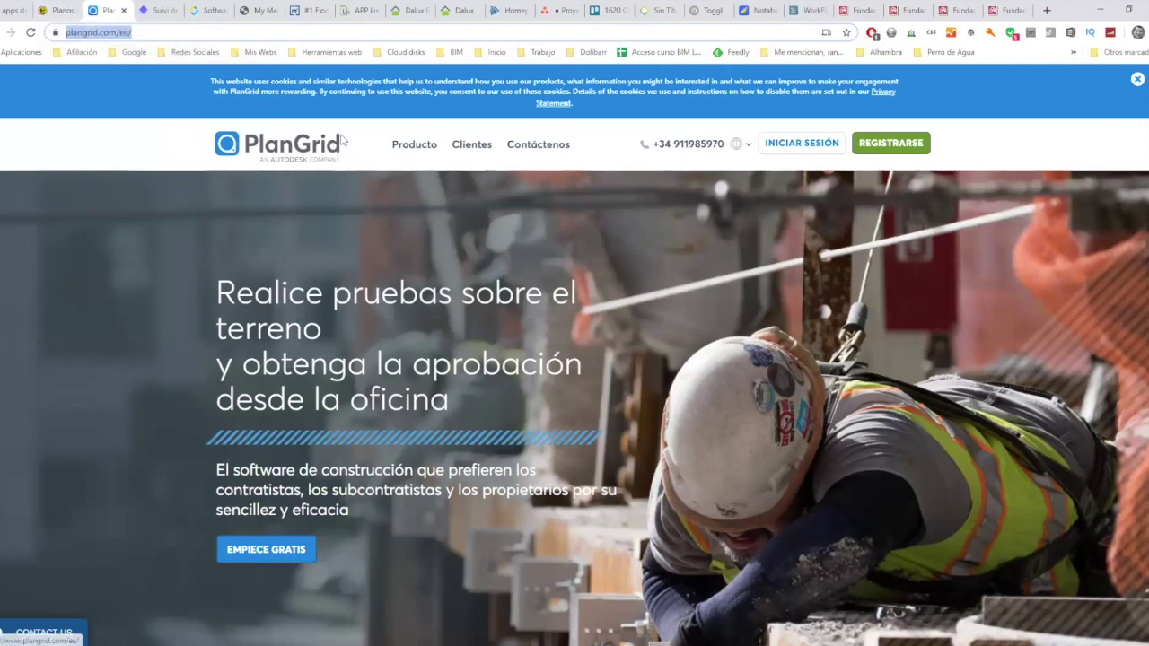
- Switch to the Archireport website and dismiss the sample-report offer
click(159, 11)
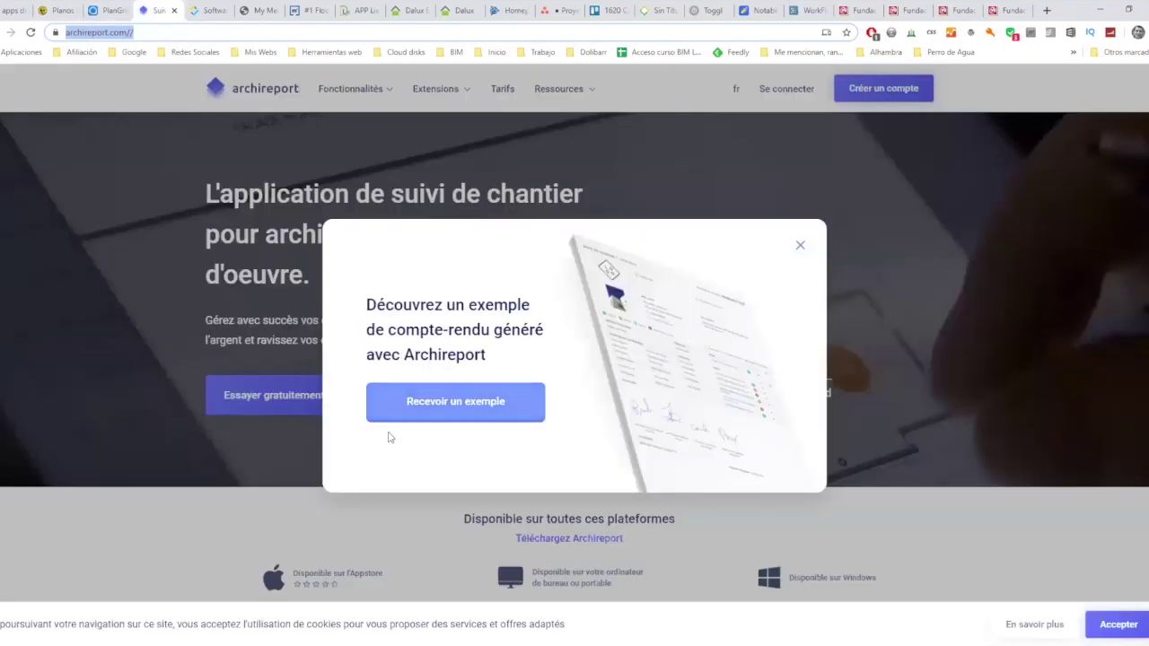
click(798, 246)
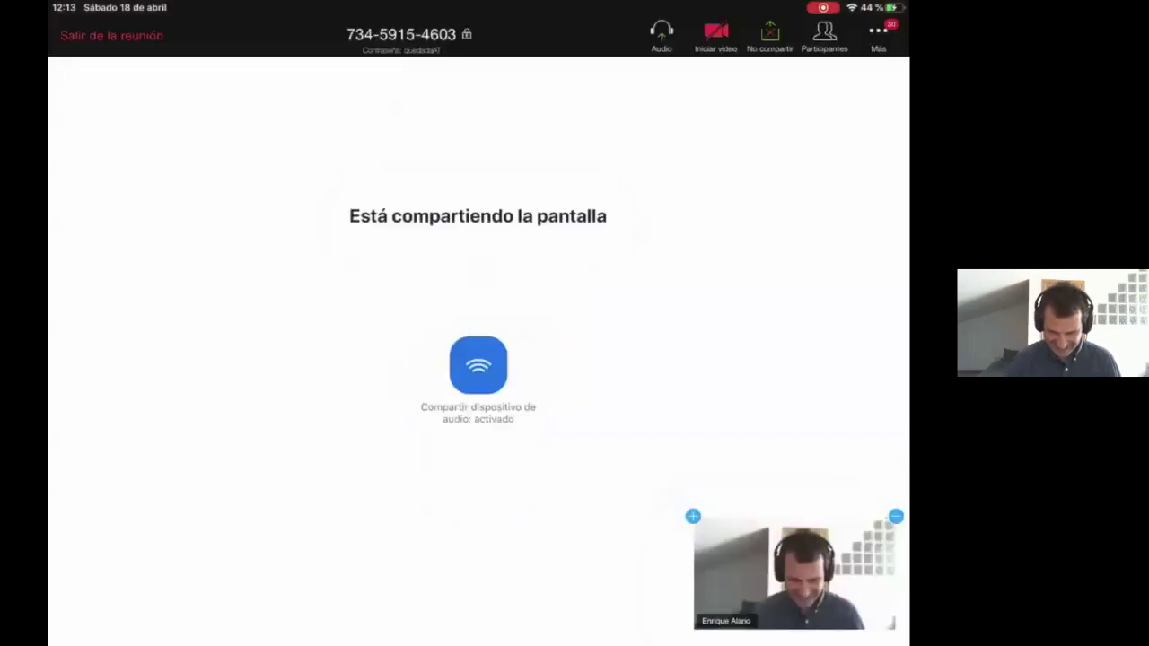
- Switch to the ArchiReport app on the iPad and open Visita de obra 1 in the 1815 Xaloc project
key(super+h)
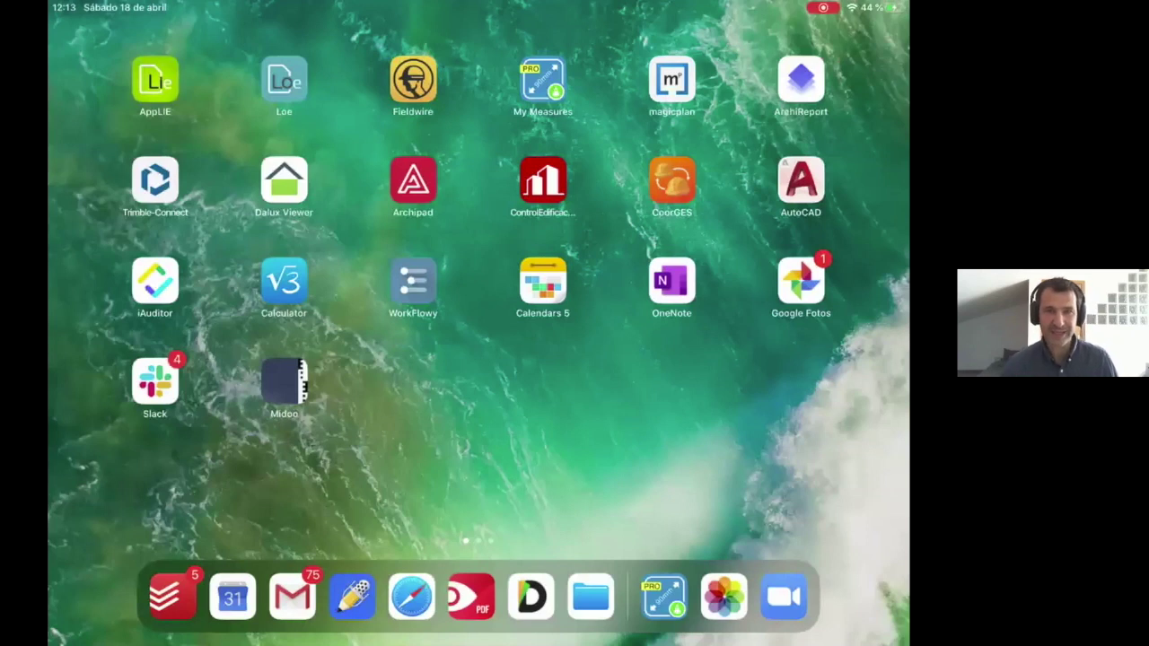
mouse_move(81, 314)
mouse_down()
mouse_move(359, 314)
mouse_move(80, 314)
mouse_up()
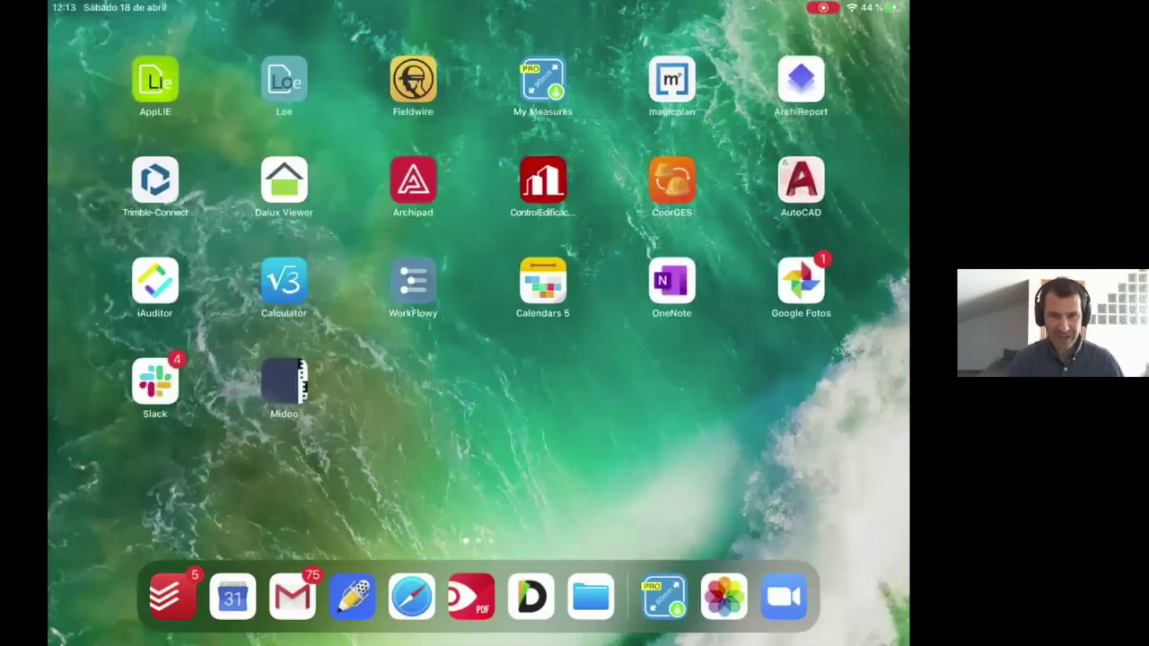
click(413, 81)
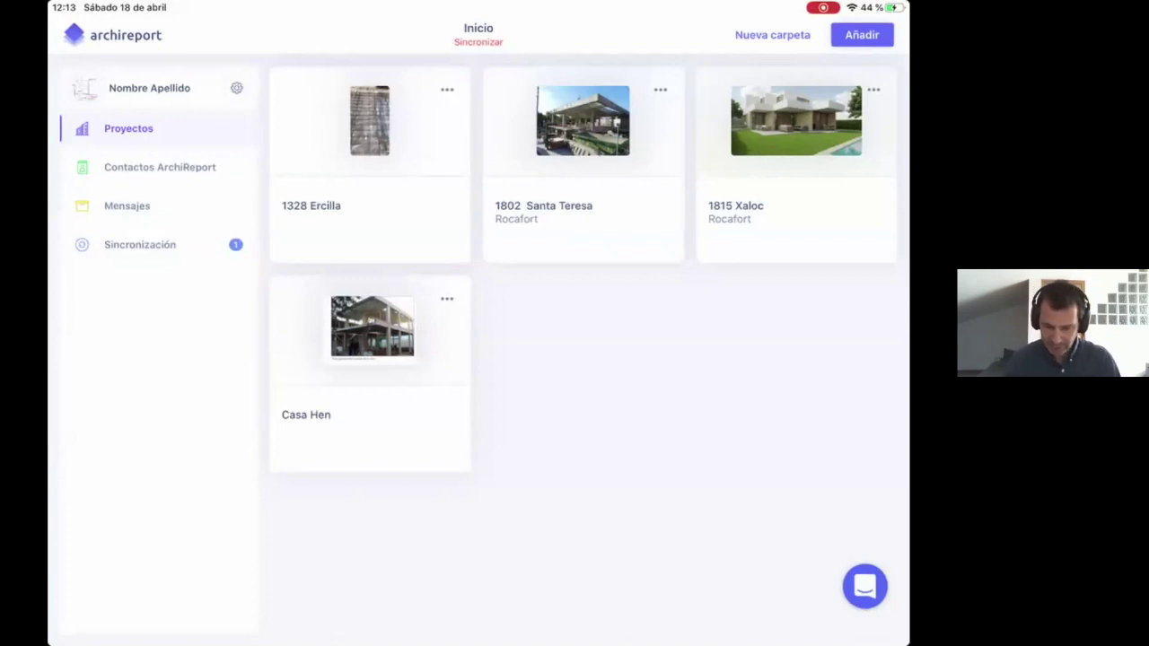
click(795, 161)
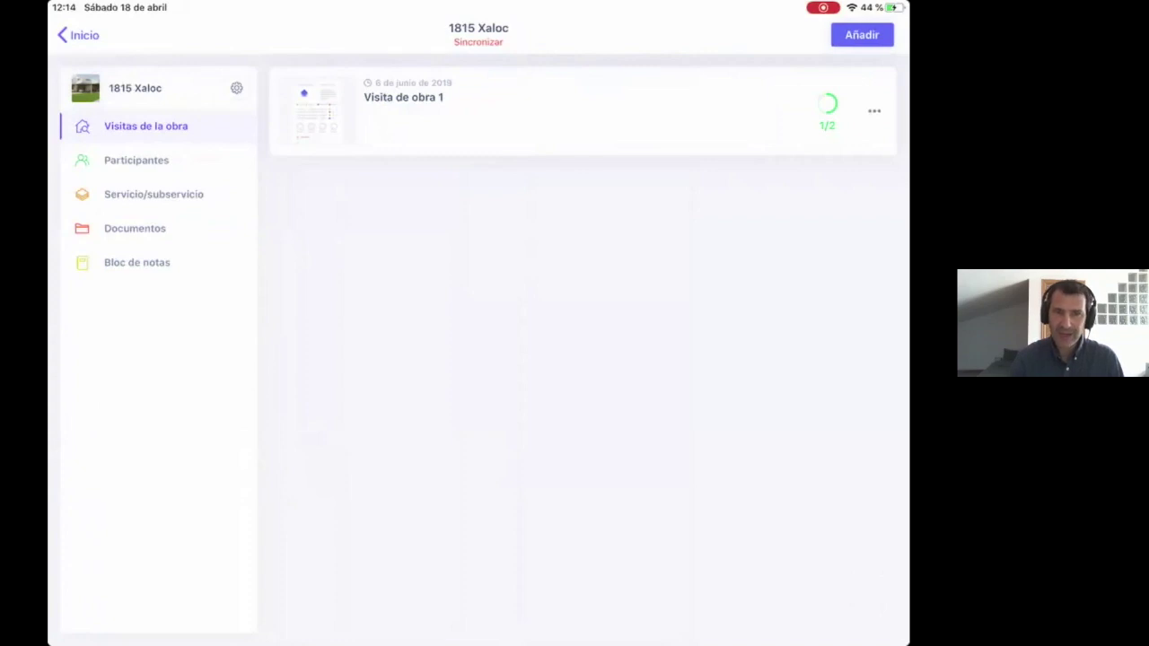
click(404, 107)
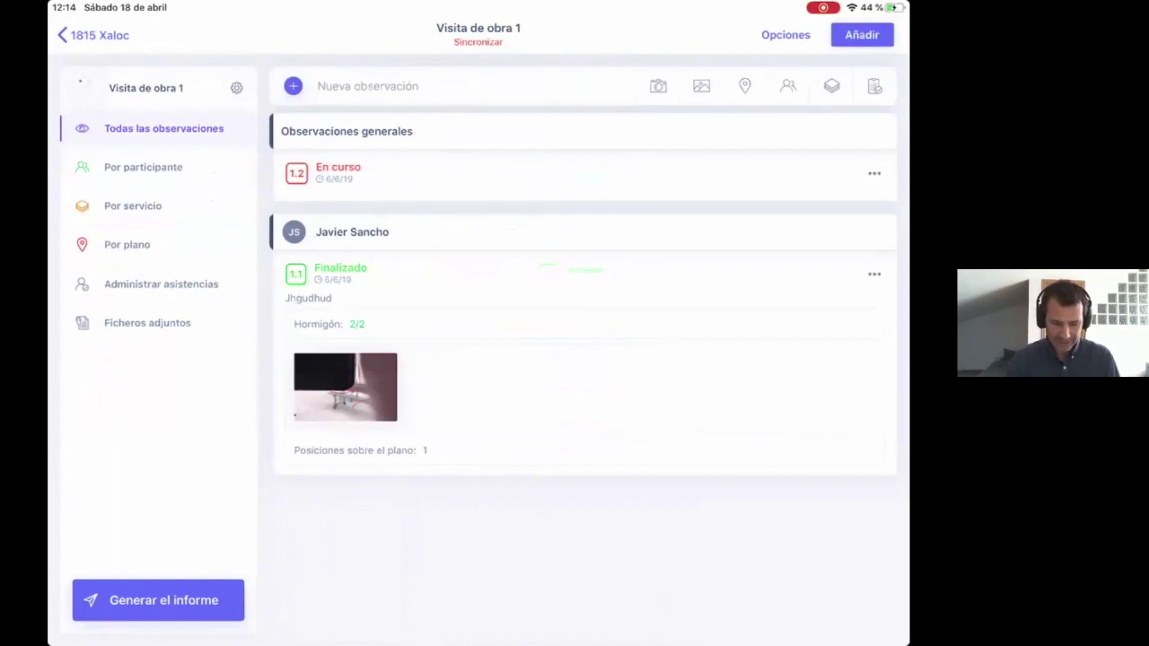
- Start a new observation in the site visit and give it the description "Jcjhdhjd"
click(367, 86)
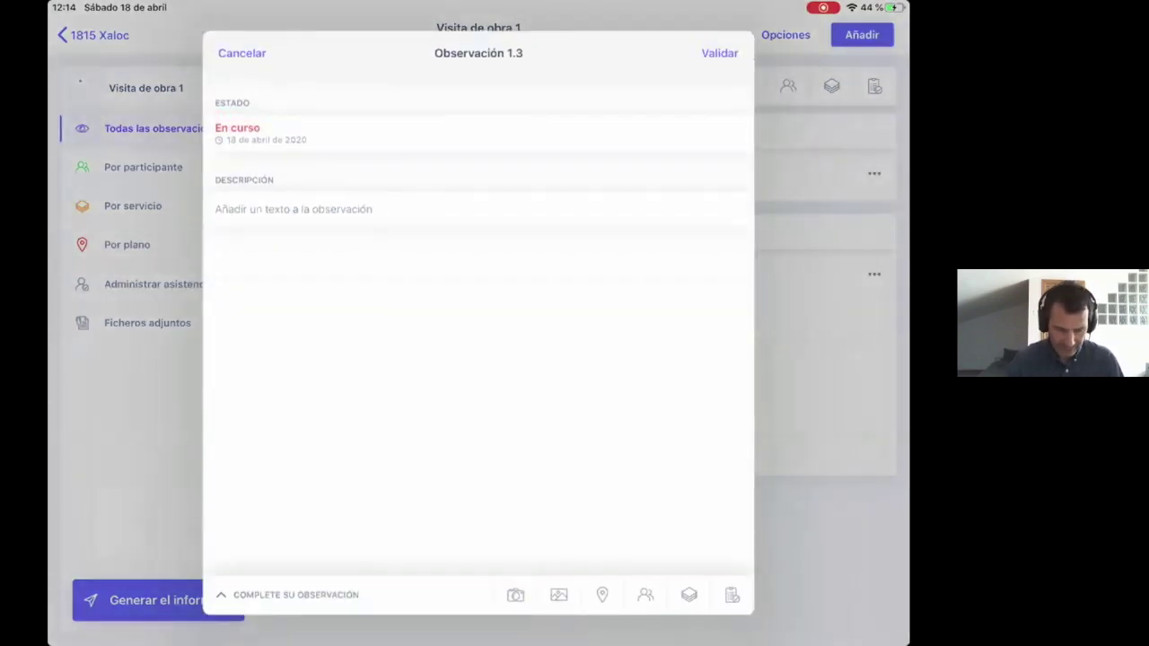
click(294, 209)
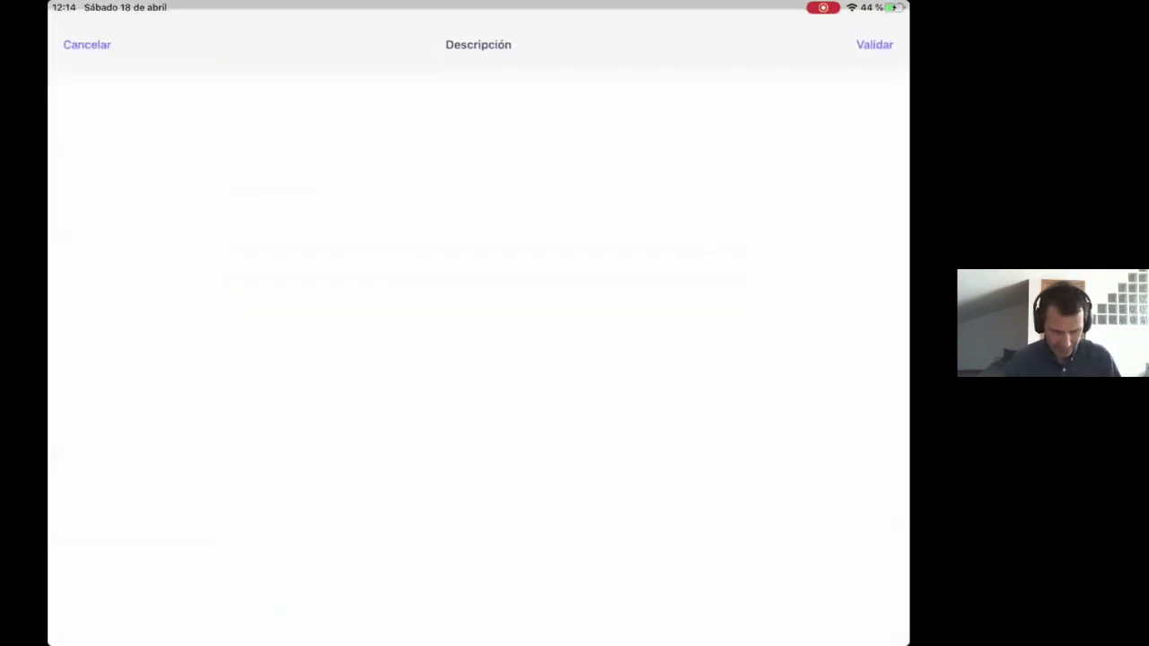
text(Jcjhdhjd)
click(874, 35)
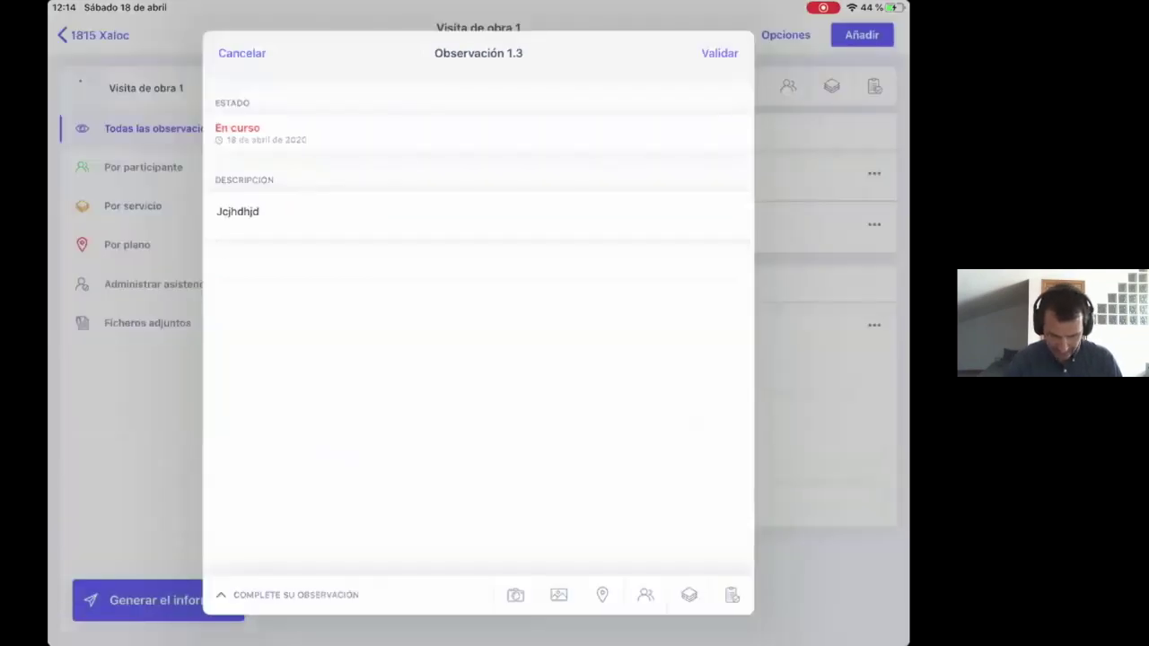
- Examine the camera and media gallery options for attaching a photo to the observation
click(516, 596)
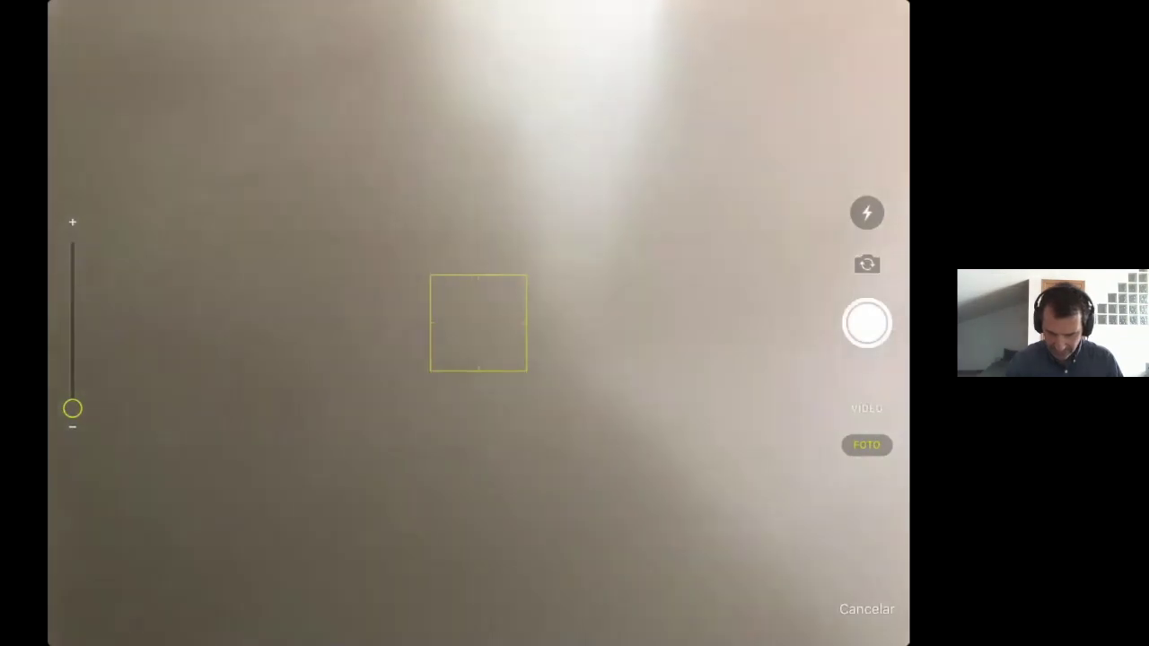
click(866, 609)
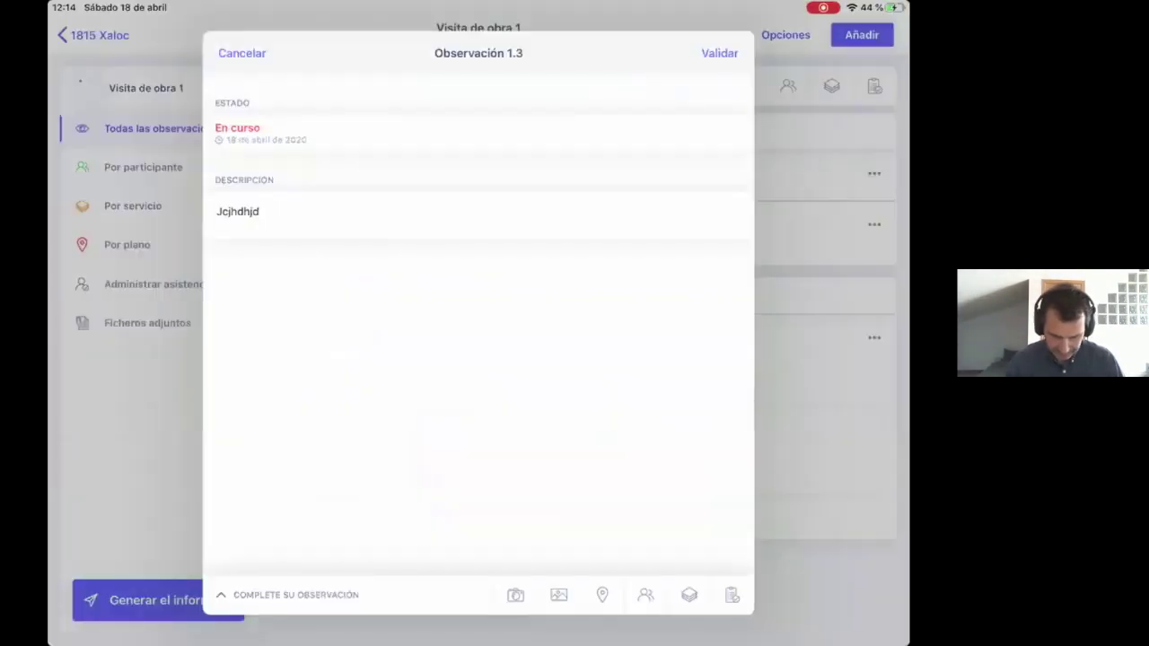
click(559, 595)
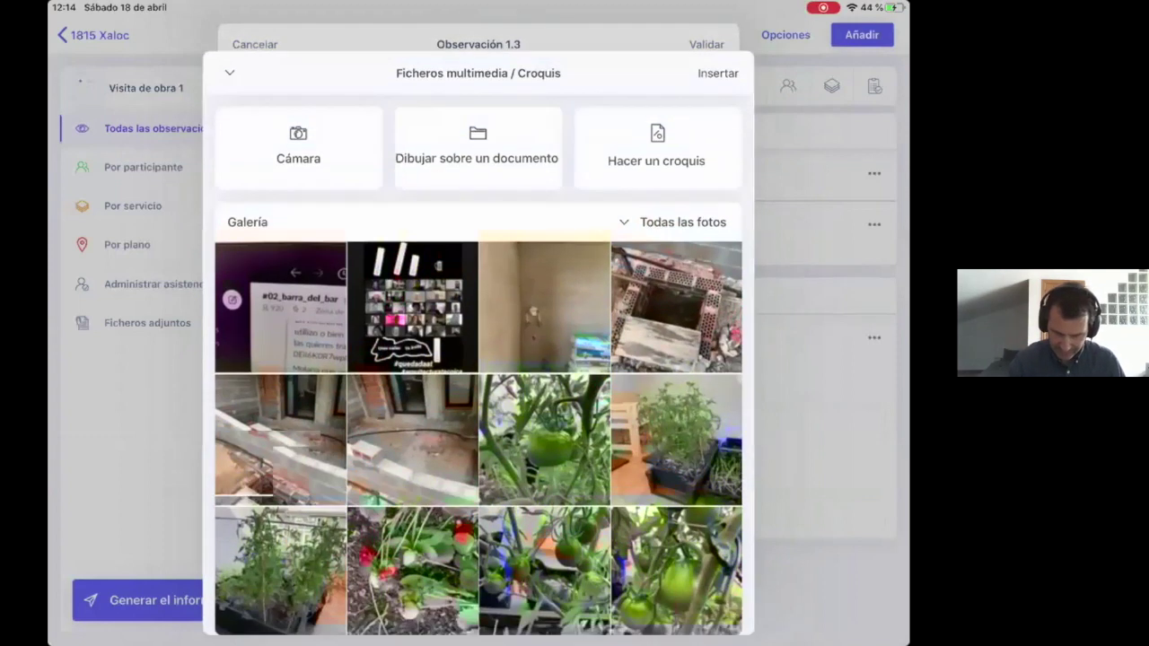
click(280, 307)
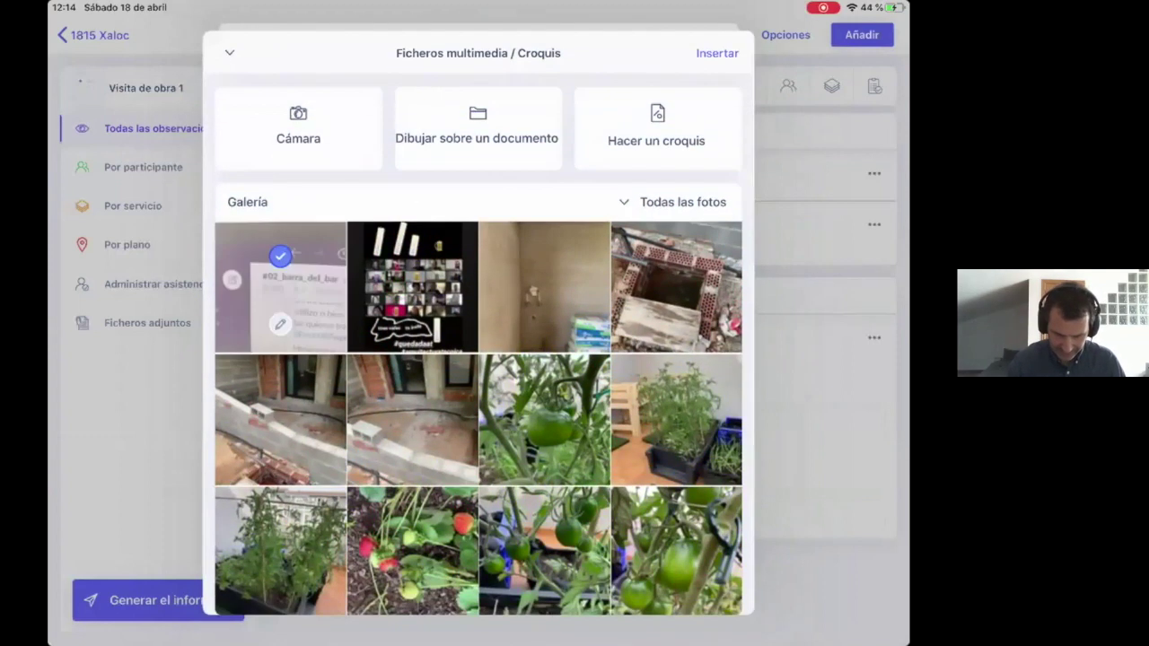
click(230, 73)
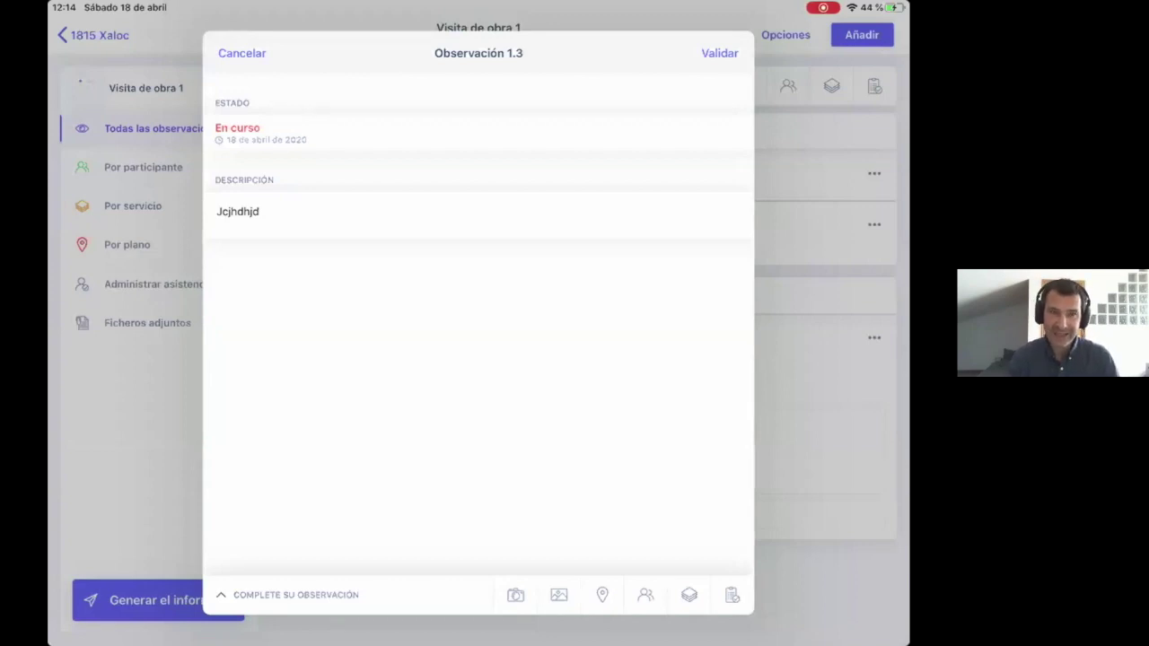
- Review the observation's status, date and history options, keep its status as En curso, and save the observation
click(237, 130)
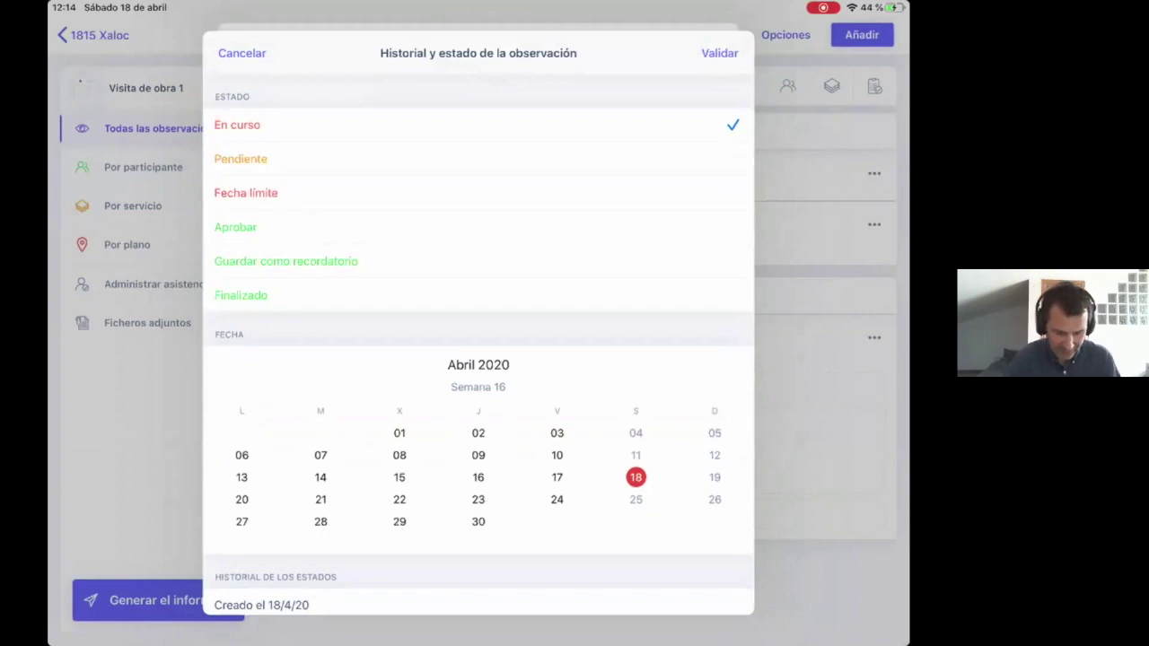
scroll(478, 386, down, 3)
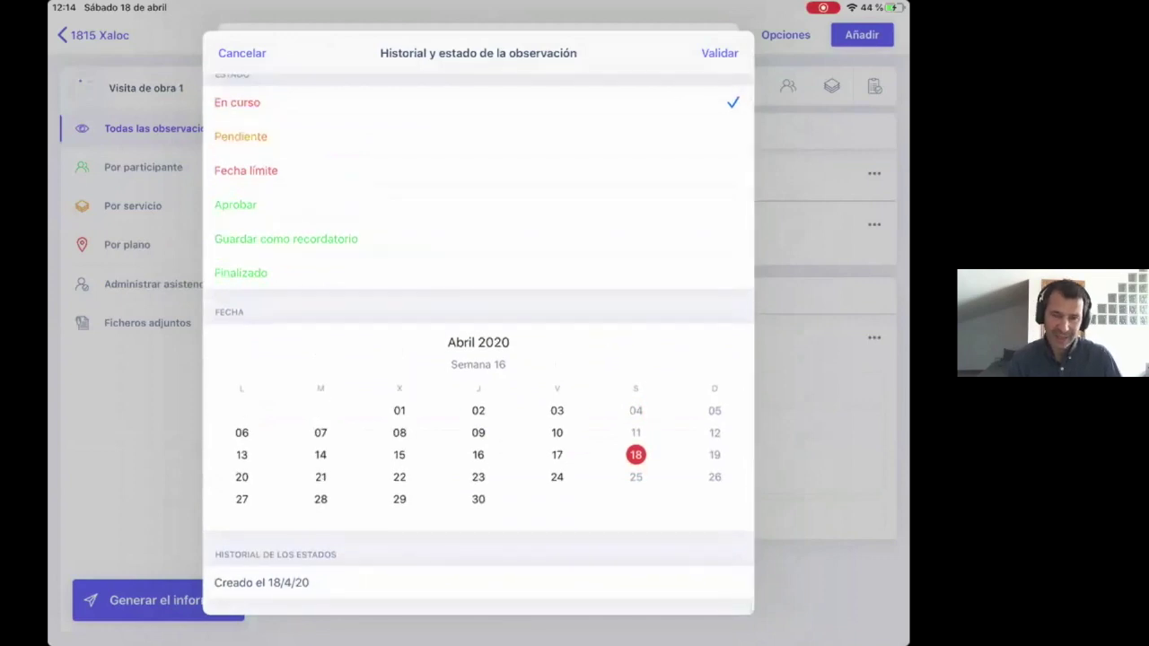
click(720, 53)
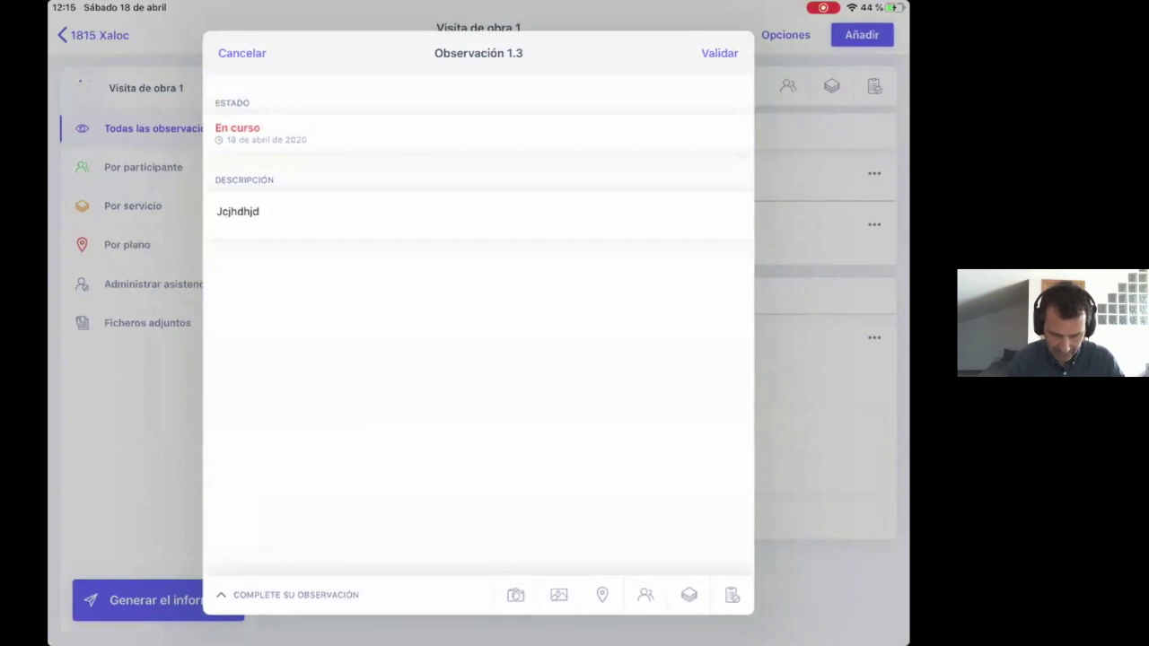
click(720, 53)
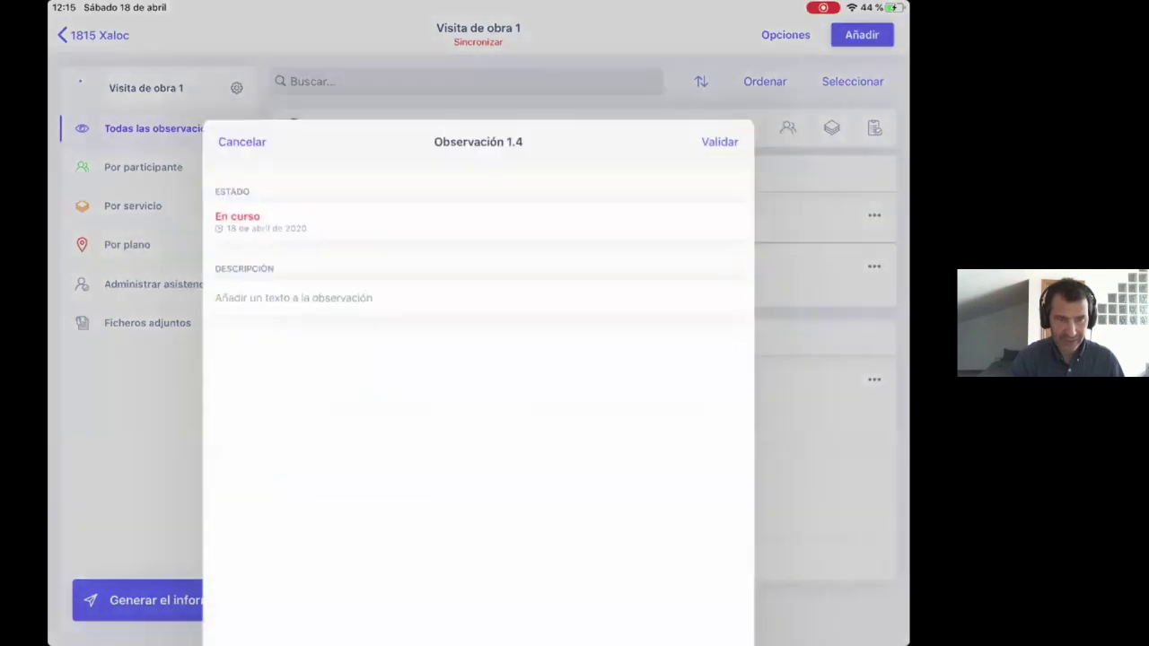
click(242, 53)
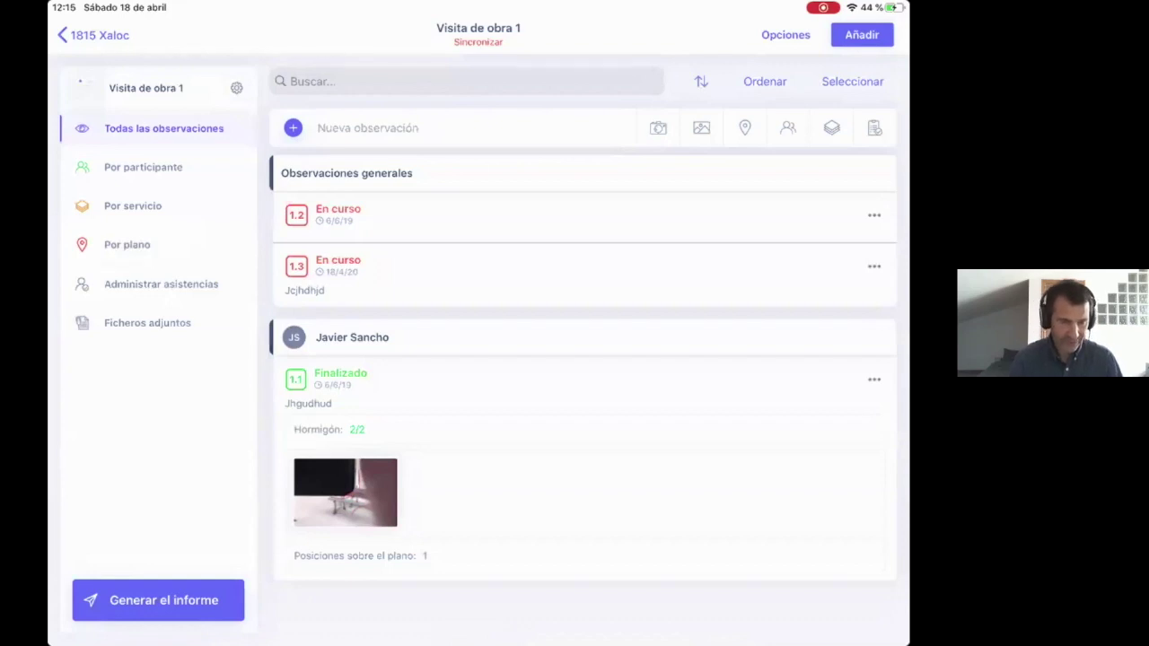
- Generate the complete site report for Visita de obra 1 and review its participants, service progress and observations
click(158, 601)
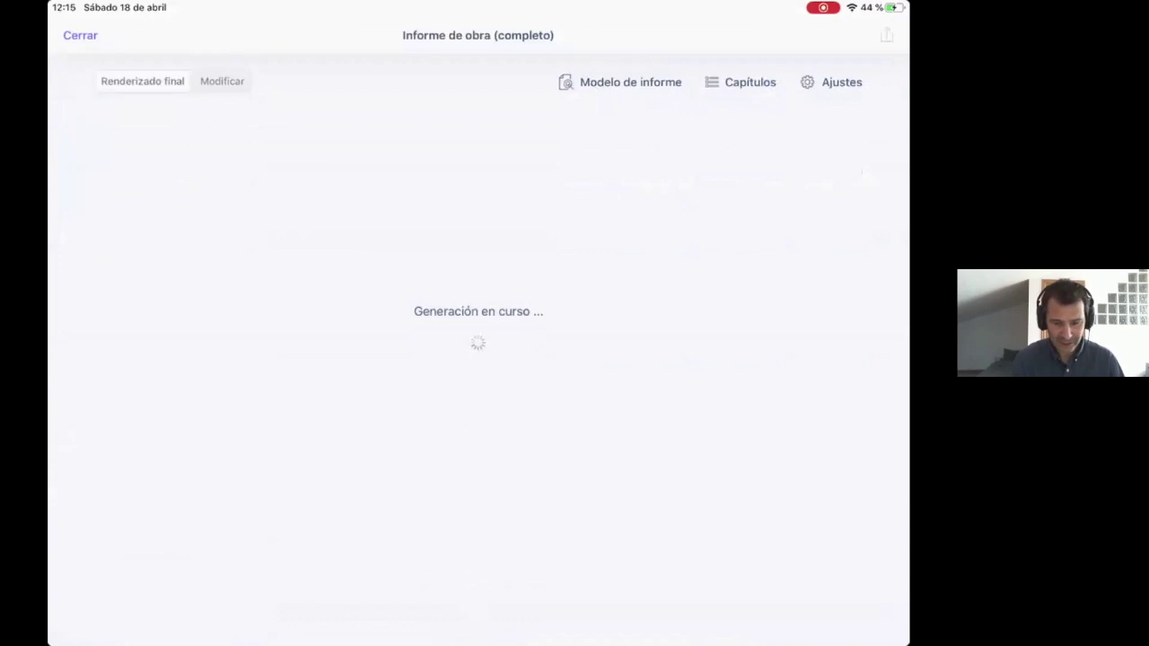
scroll(478, 377, down, 5)
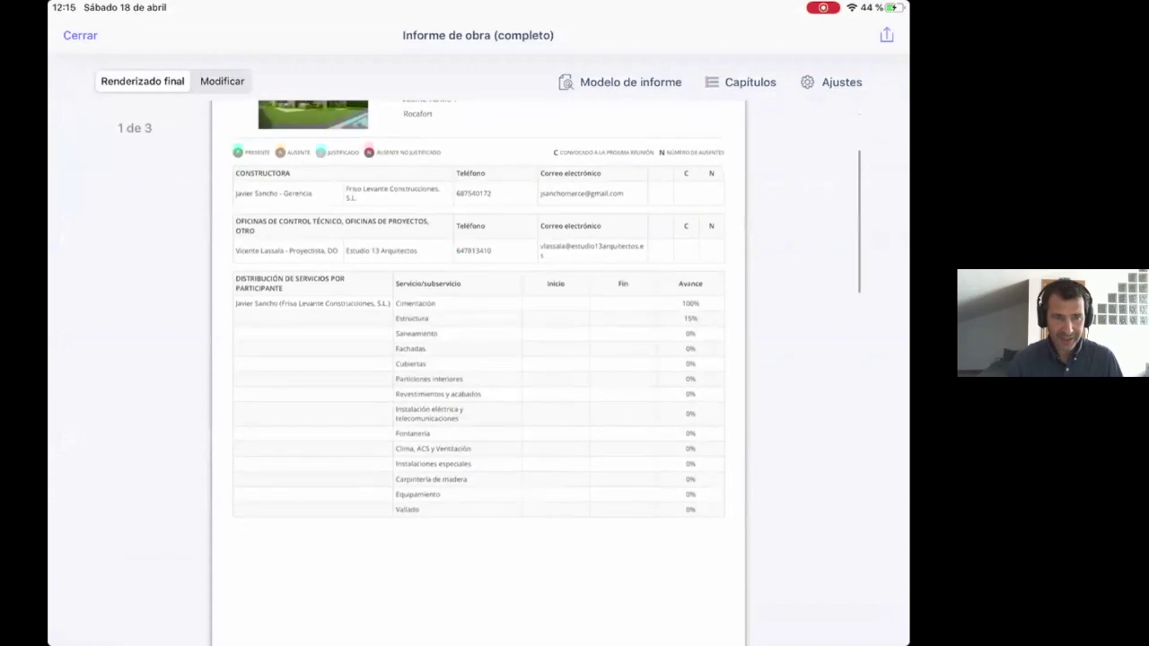
scroll(477, 323, up, 2)
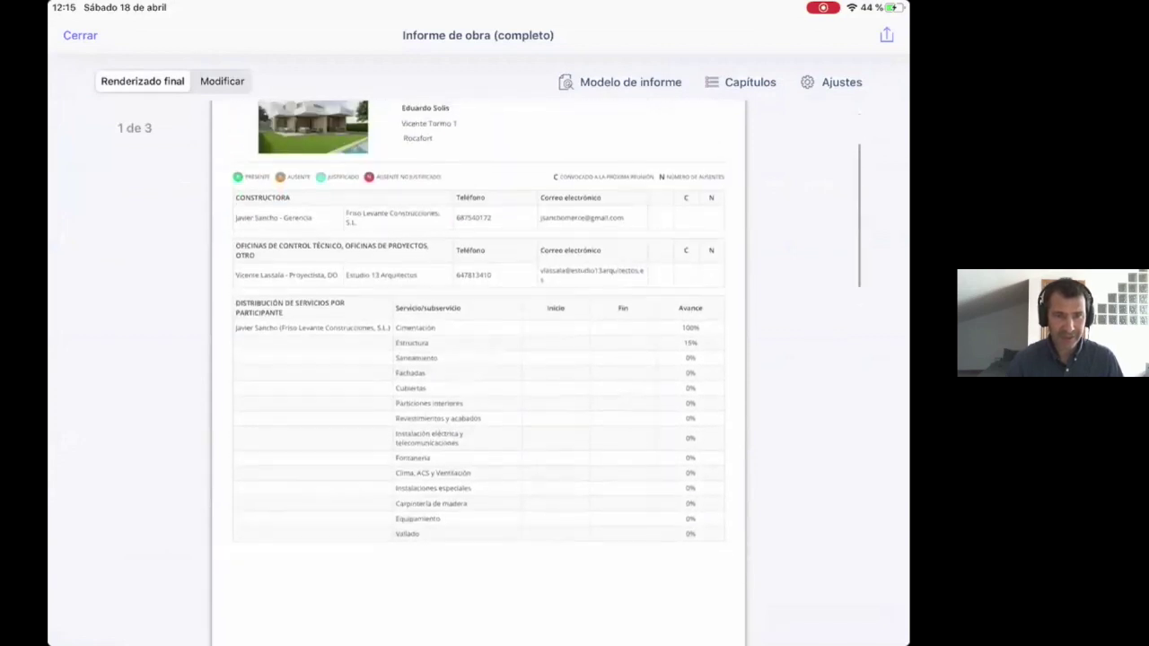
scroll(477, 359, down, 3)
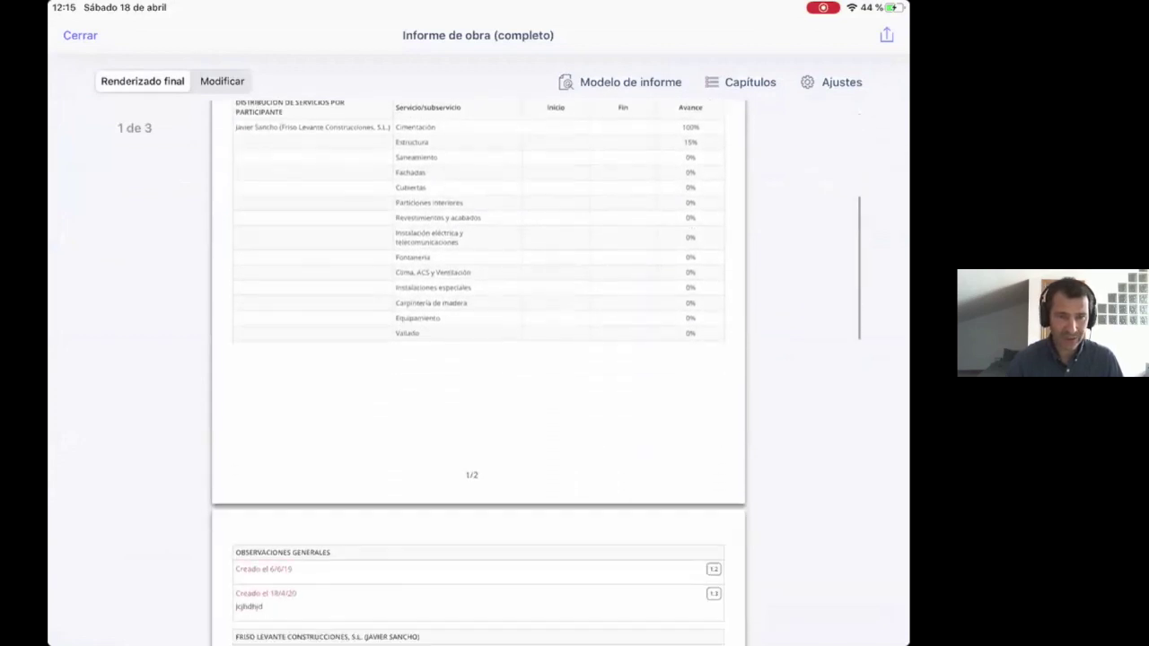
scroll(478, 371, up, 1)
scroll(478, 370, down, 2)
scroll(478, 371, down, 7)
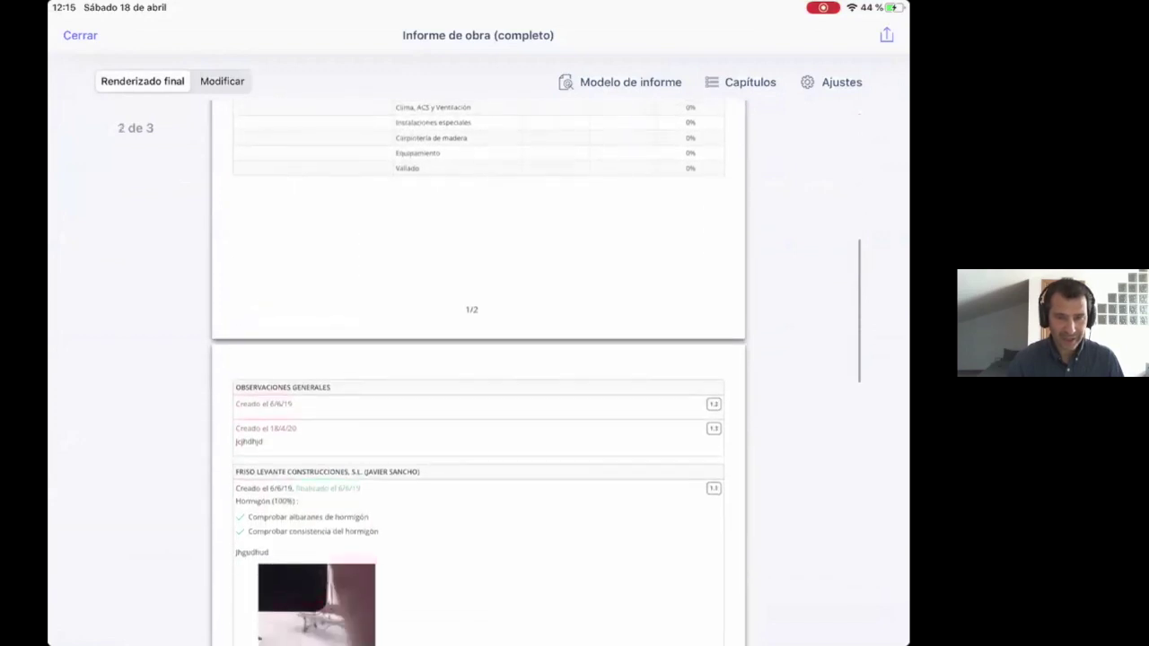
scroll(477, 371, down, 3)
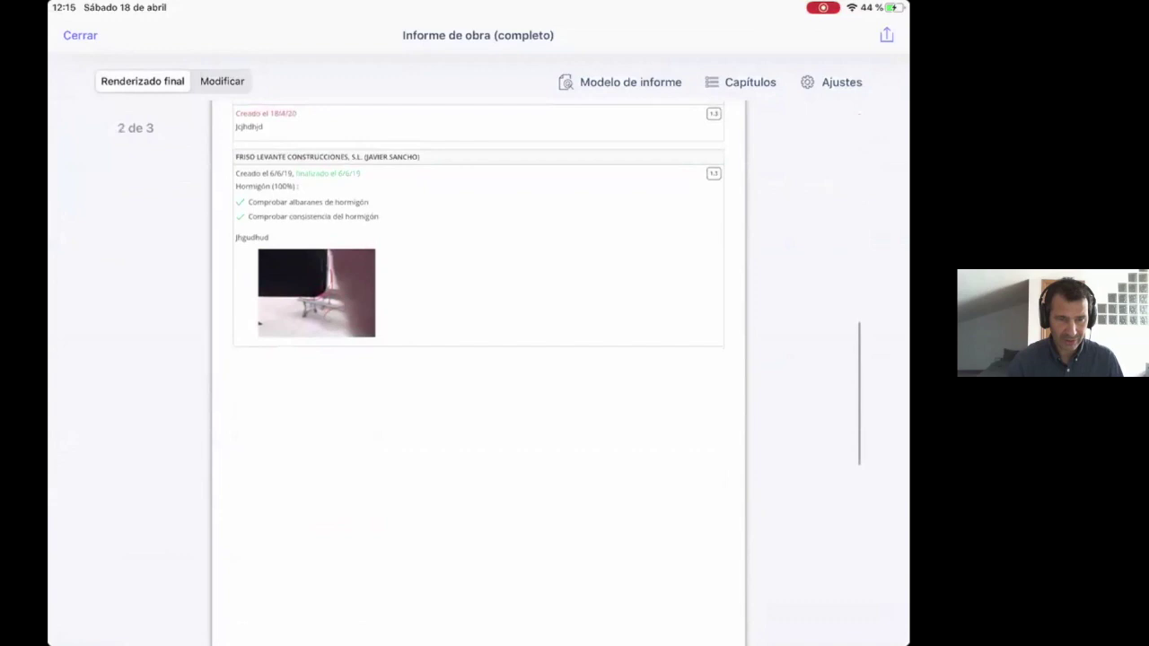
scroll(478, 371, up, 20)
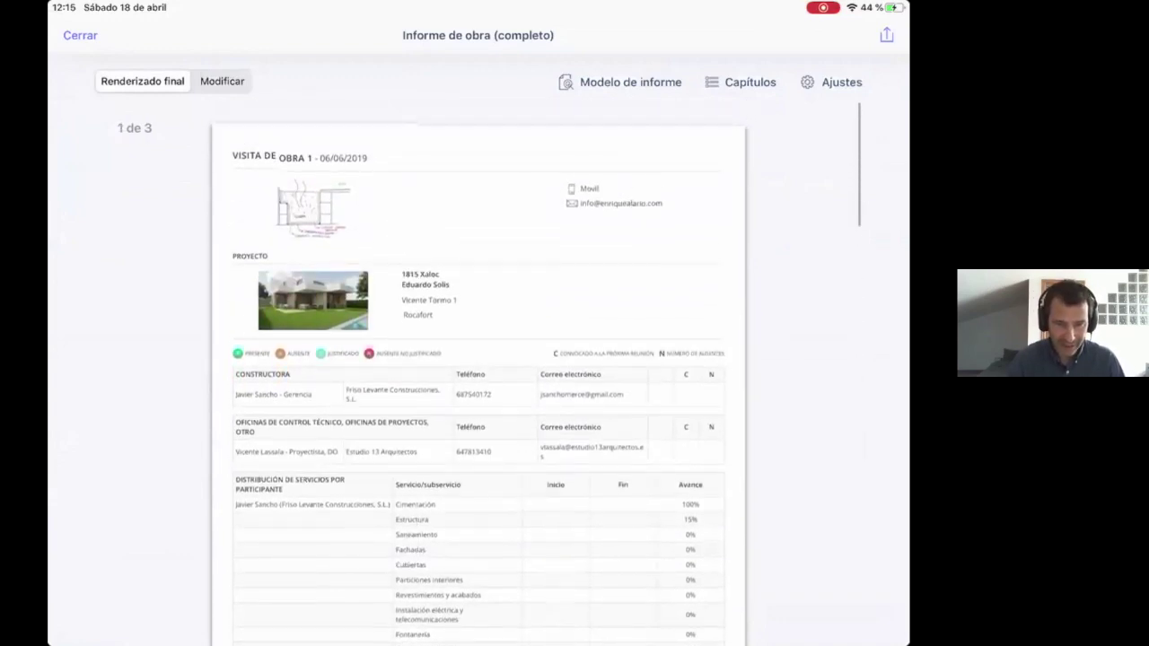
scroll(477, 370, down, 8)
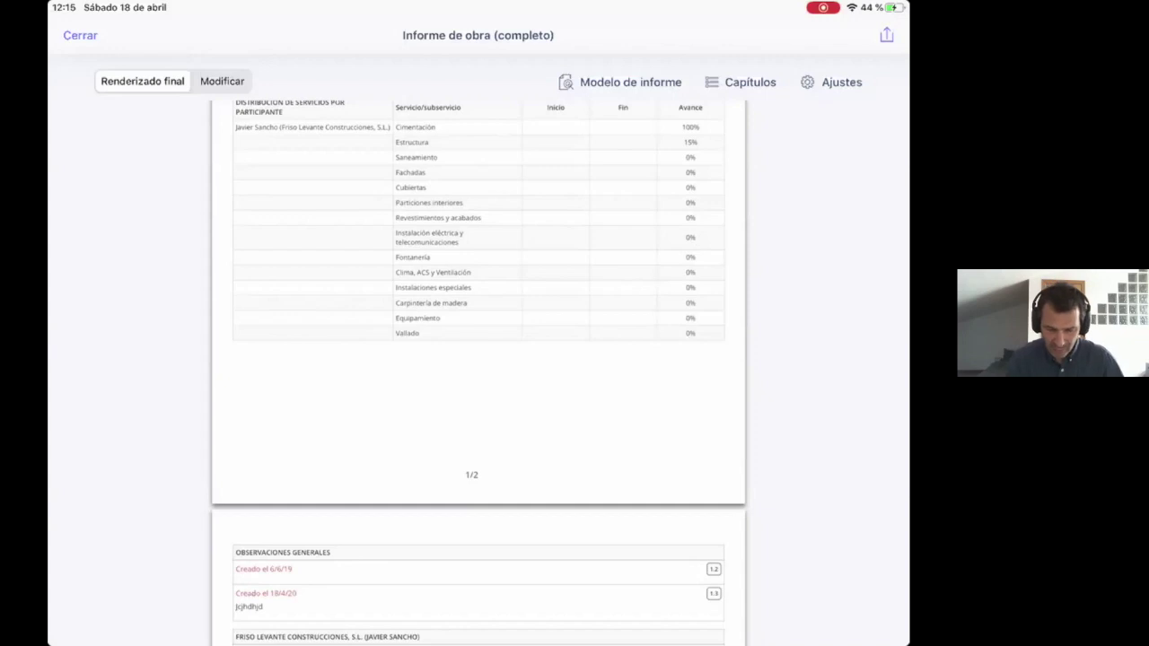
- Close the site report and switch to the Archipad app
click(80, 35)
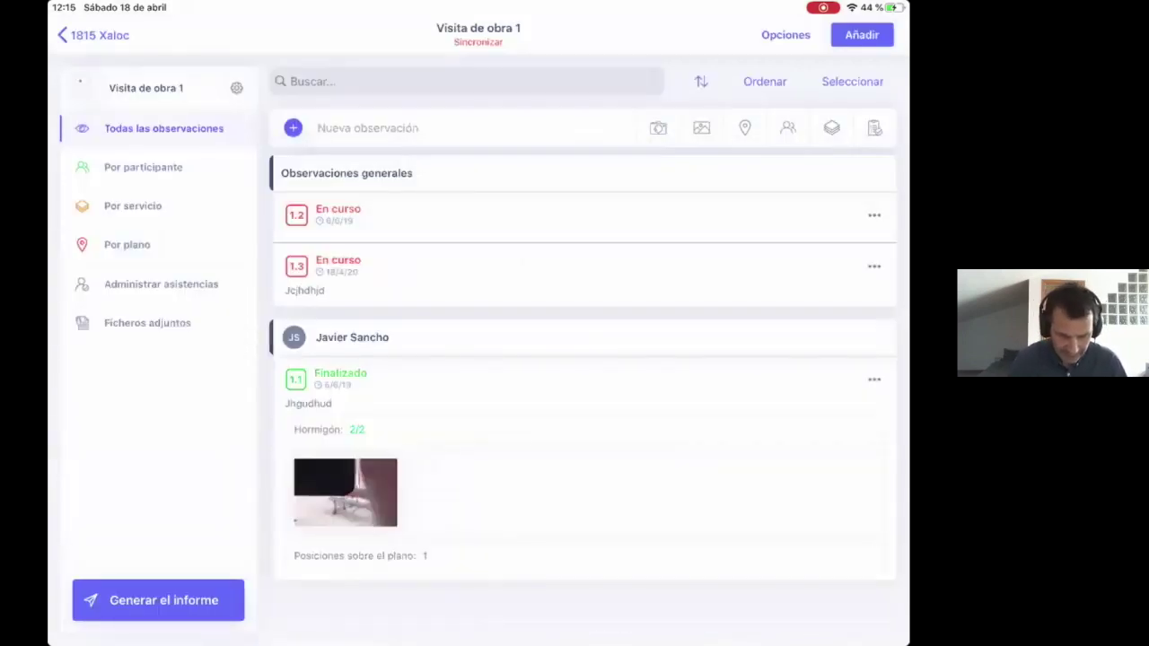
drag(479, 642, 503, 404)
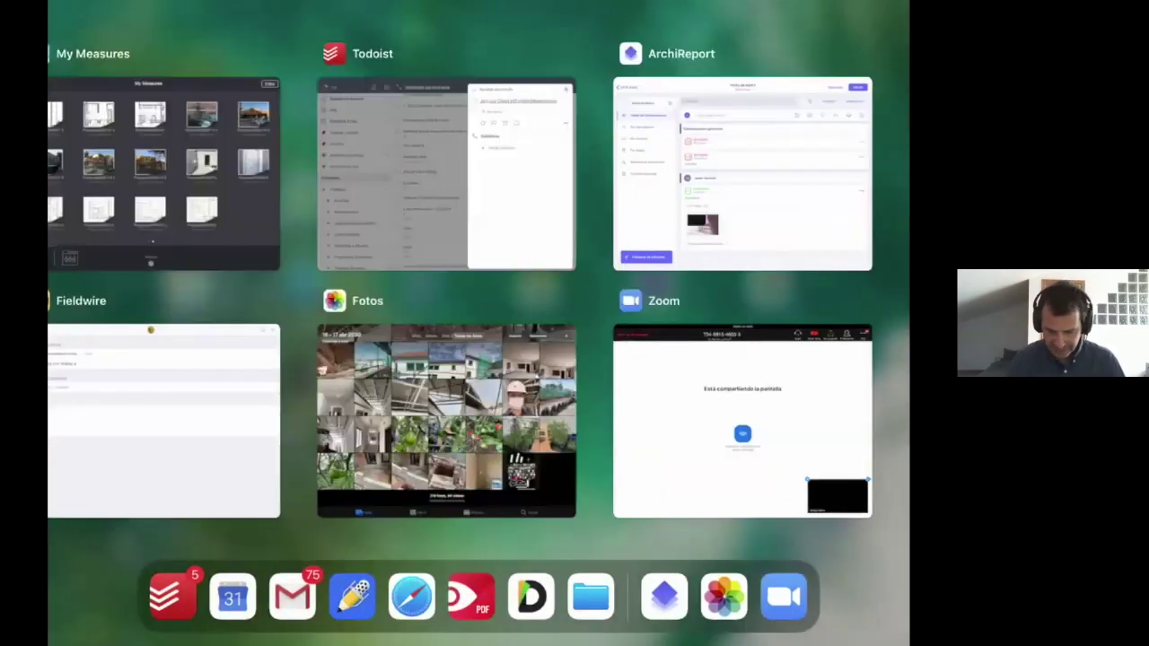
drag(479, 641, 478, 404)
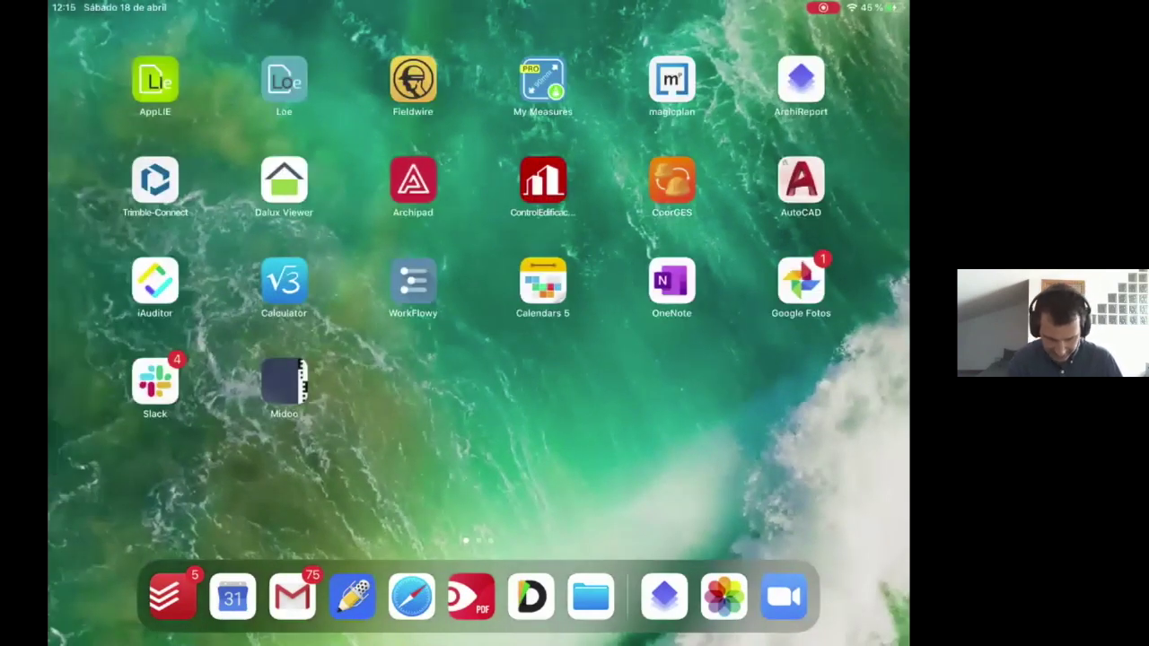
click(413, 181)
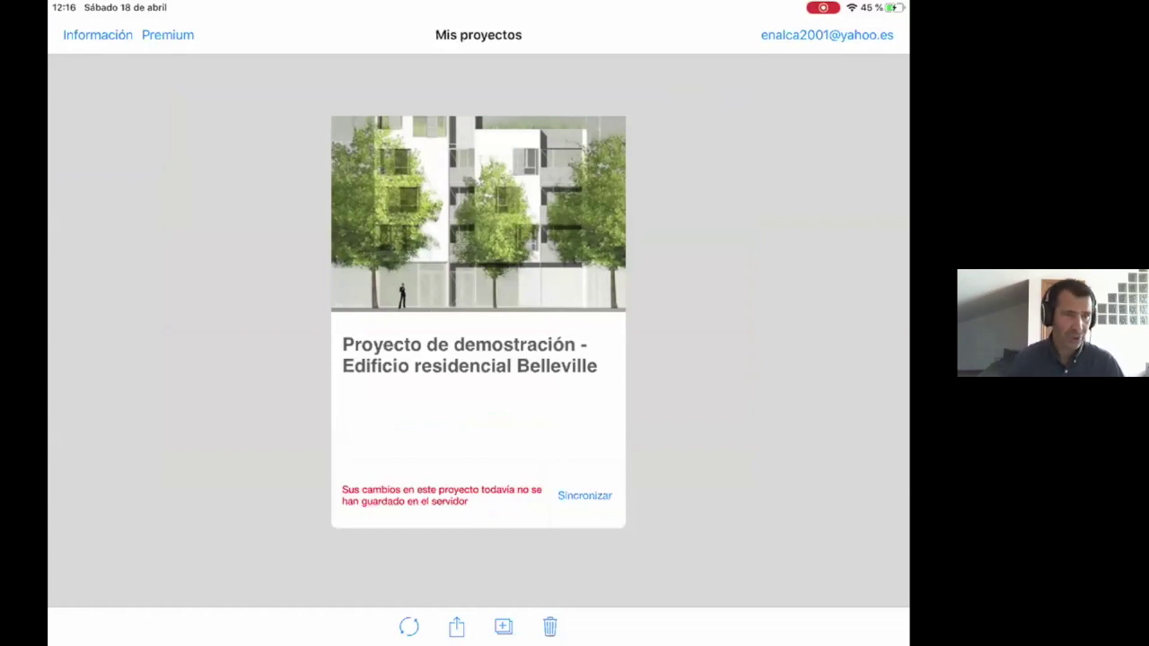
- Leave Archipad and switch to the My Measures app to show its project gallery
drag(478, 642, 478, 359)
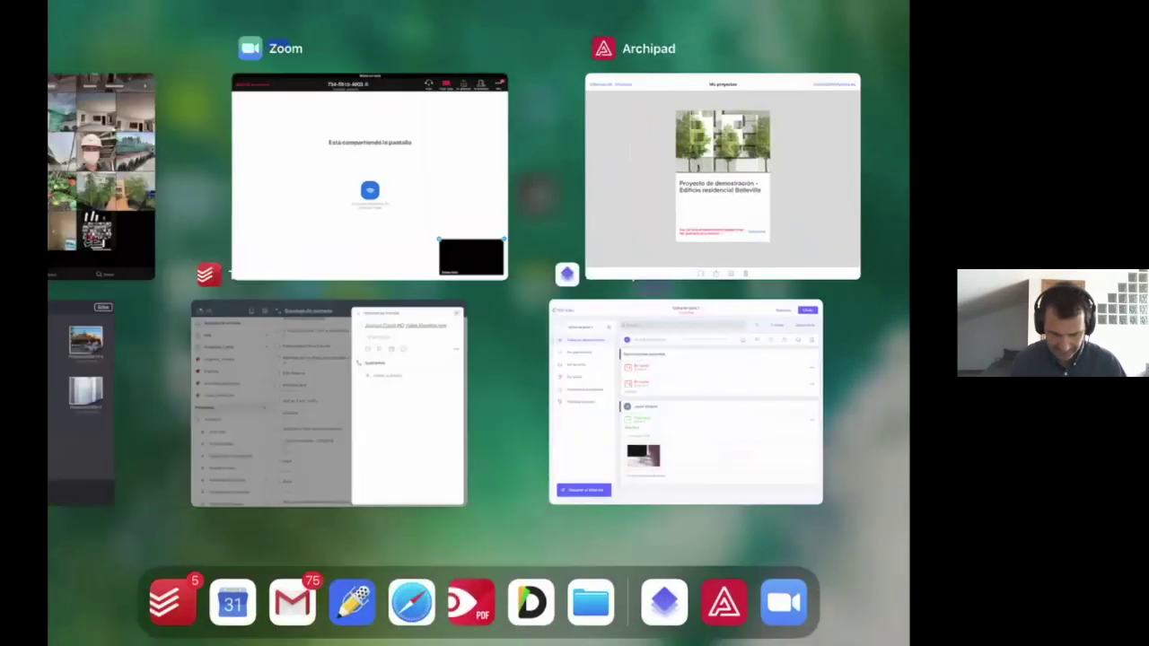
drag(478, 641, 478, 359)
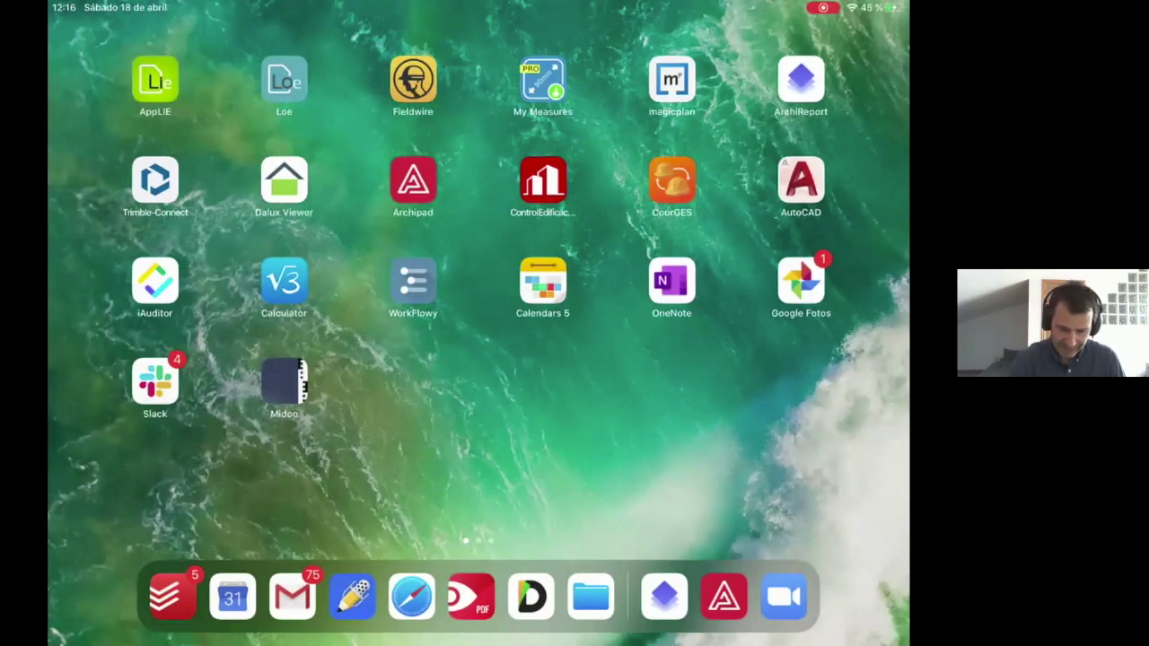
click(542, 81)
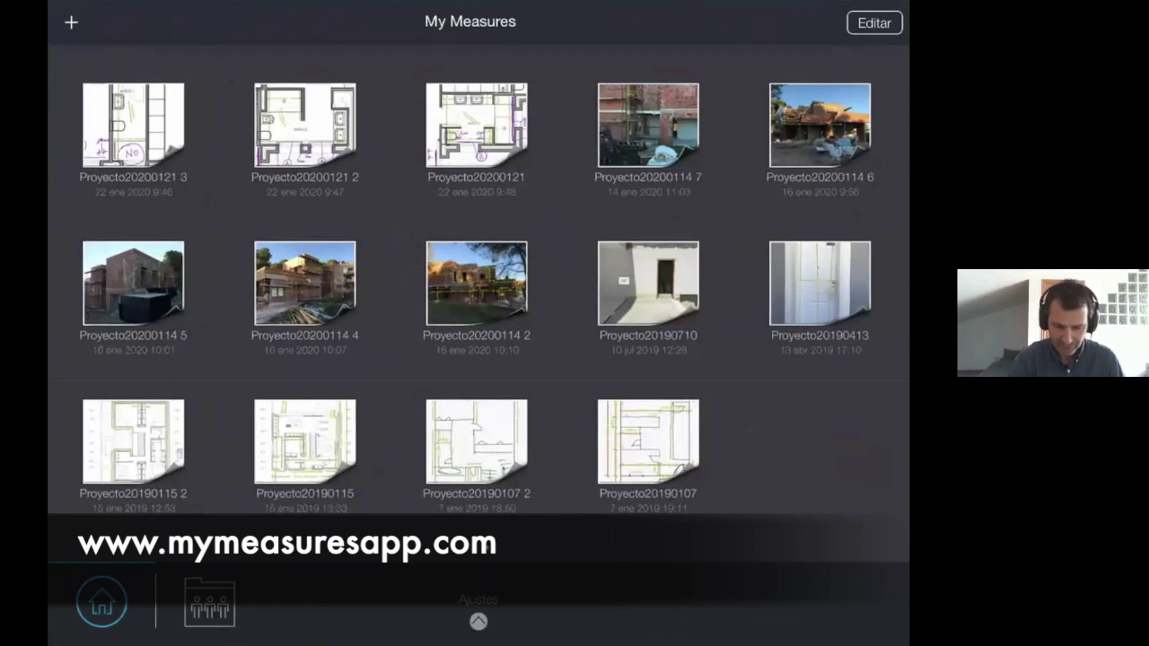
- Review the dimensioned house photo in Proyecto20200114 2, close it, and open the scaffolding photo in Proyecto20200114 7
click(476, 283)
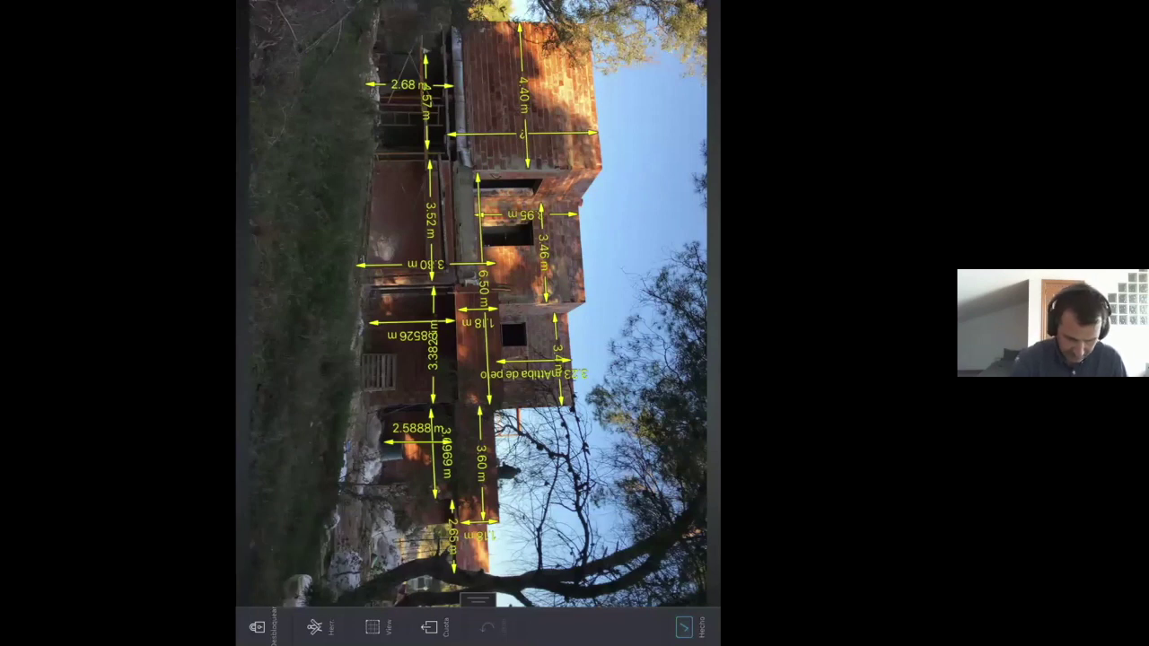
click(684, 626)
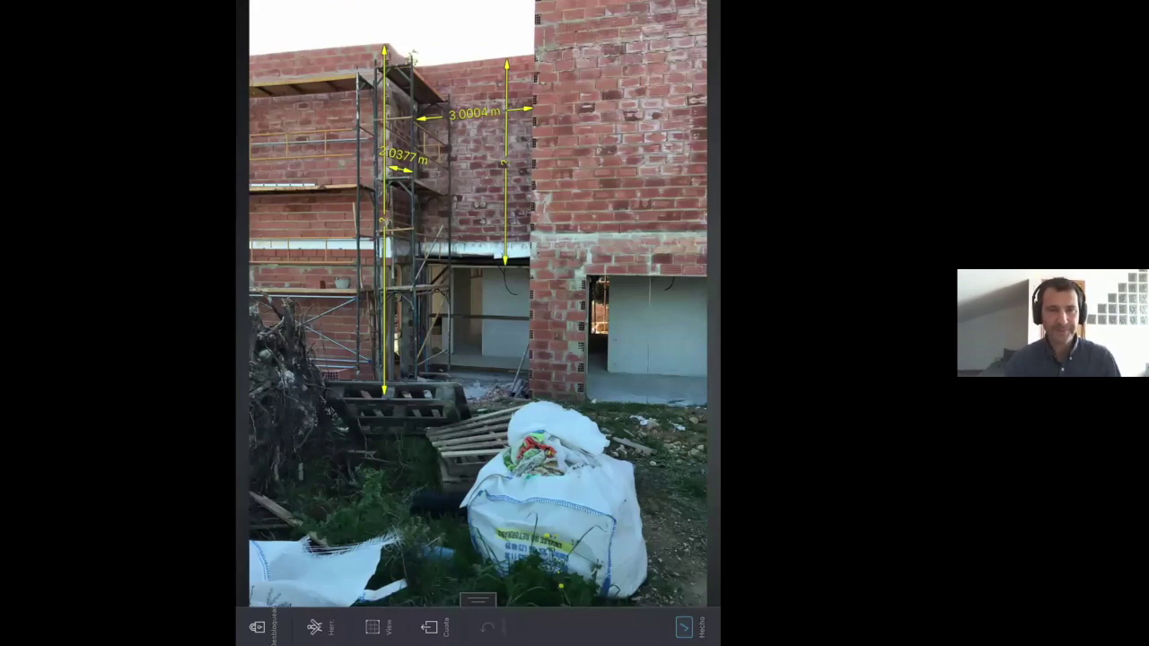
- Unlock the scaffolding photo for editing and choose the Flecha tool for adding a dimension arrow
click(485, 305)
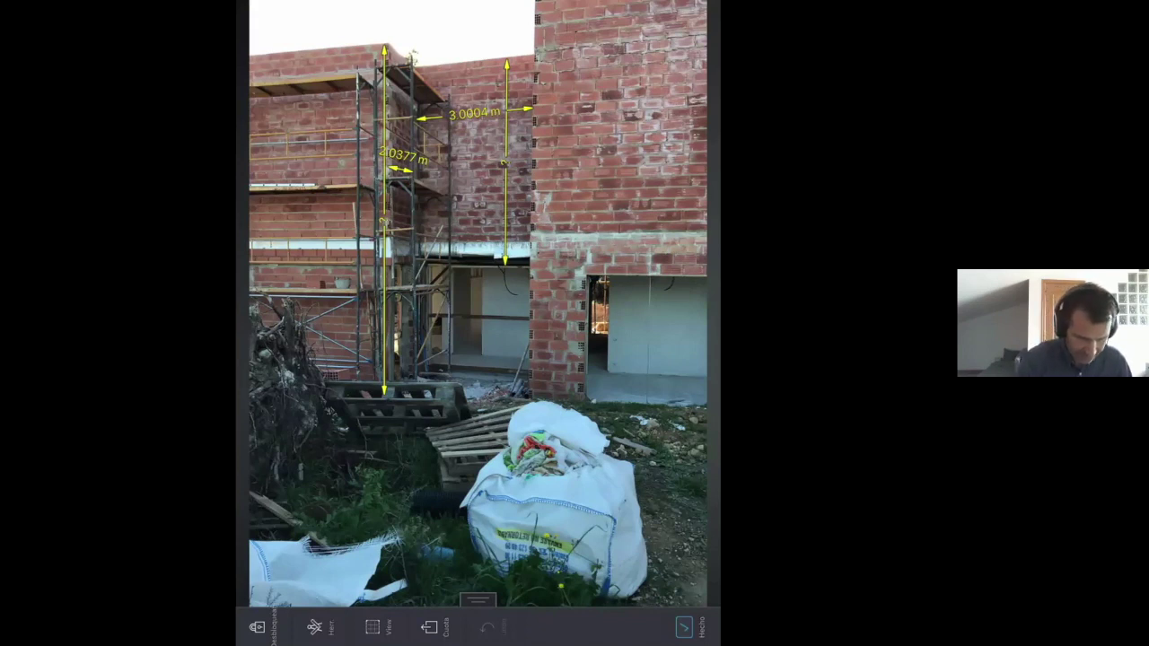
click(257, 626)
click(256, 435)
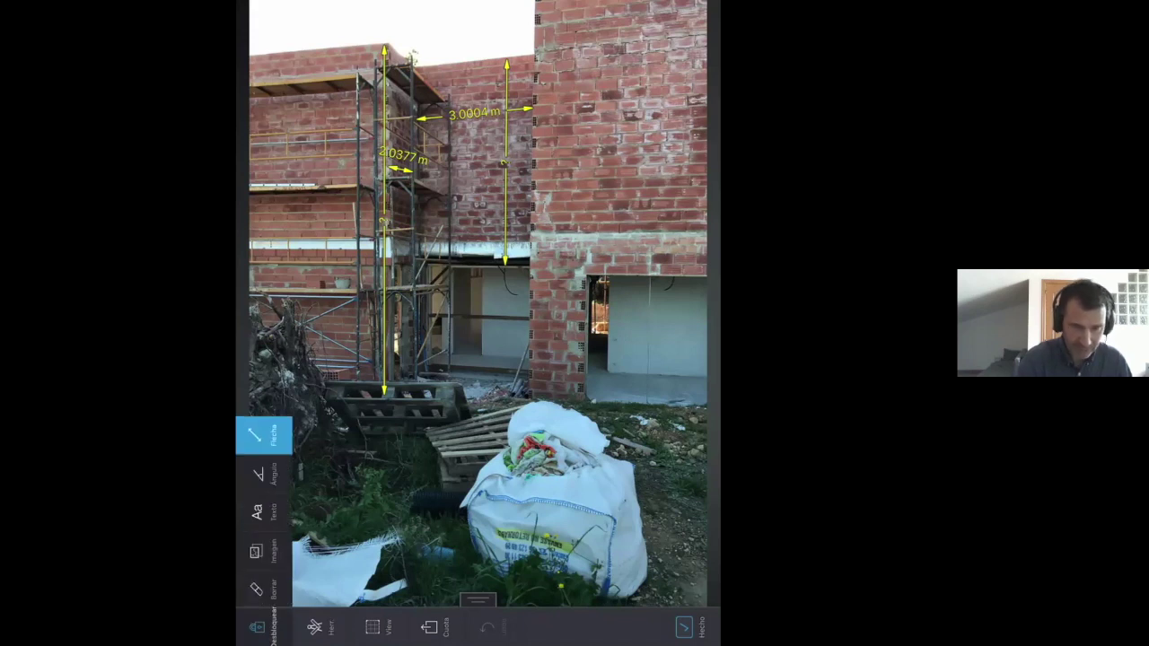